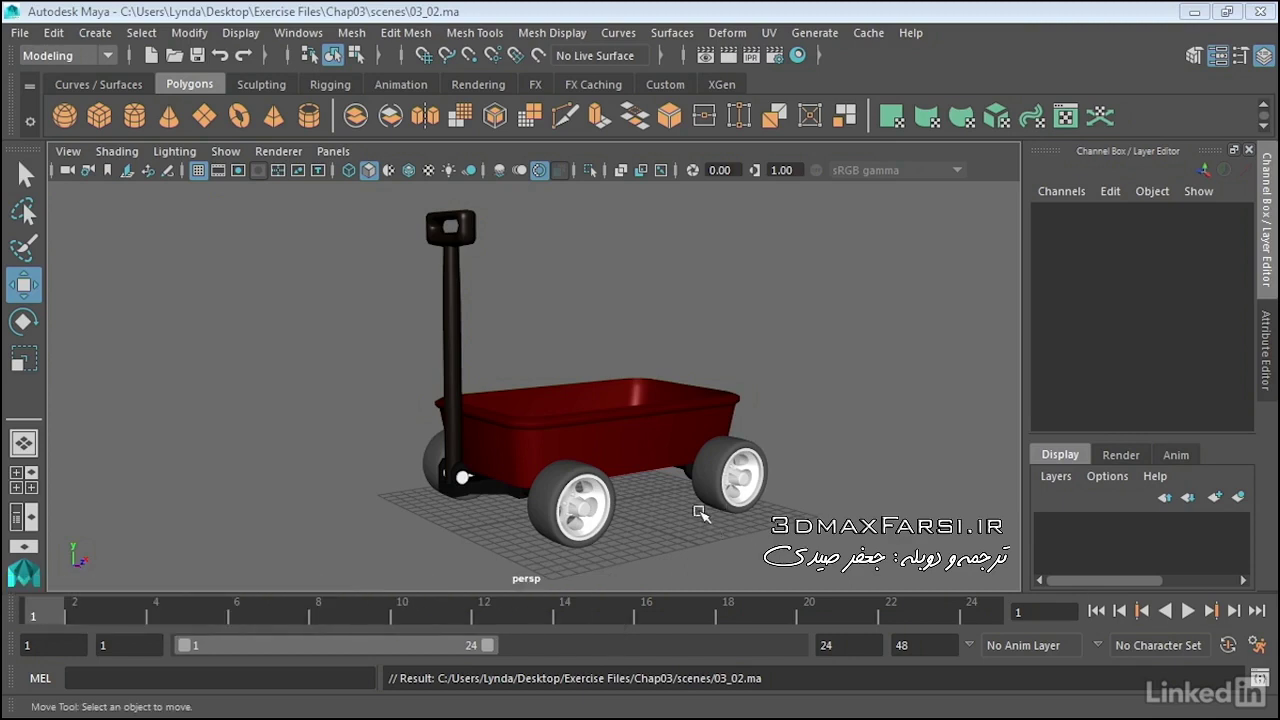
# Slide the wagon Body sideways to show the parts it leaves behind, then reframe the view.
pyautogui.click(634, 431)
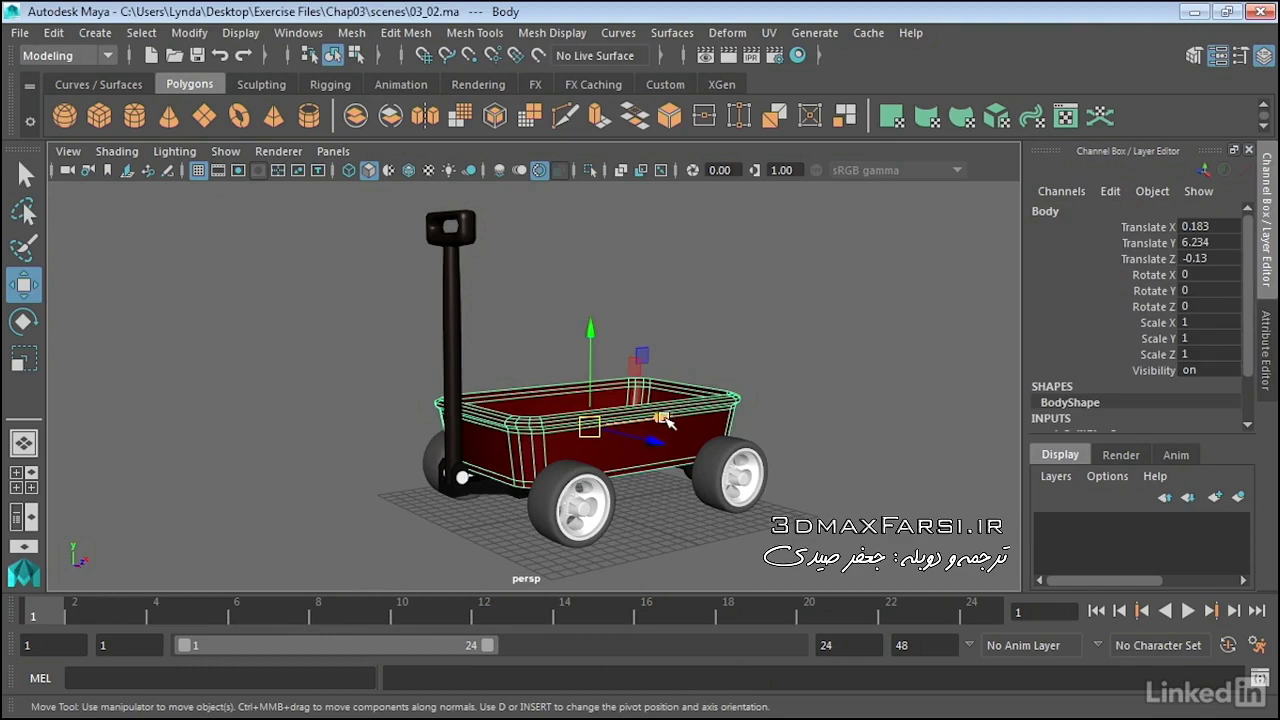
pyautogui.moveTo(665, 420); pyautogui.dragTo(766, 424)
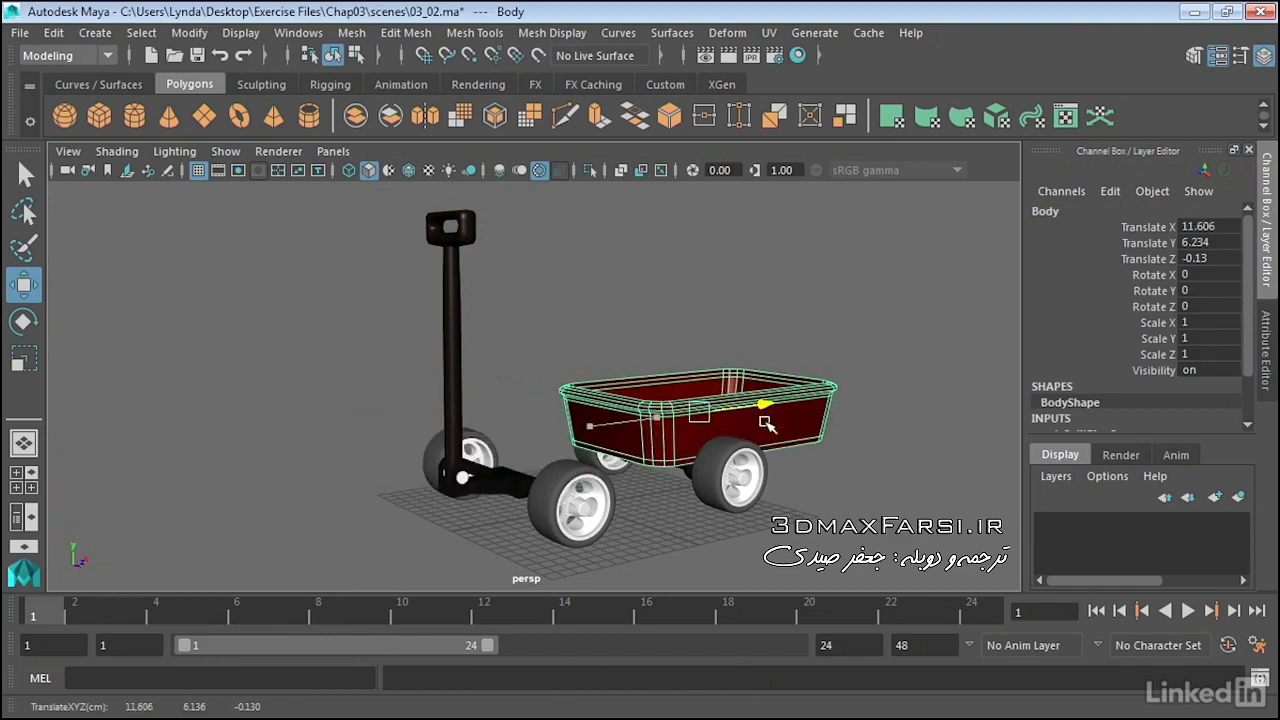
pyautogui.click(840, 392)
pyautogui.moveTo(846, 394)
pyautogui.keyDown('alt'); pyautogui.mouseDown()
pyautogui.moveTo(757, 366)
pyautogui.moveTo(813, 386)
pyautogui.moveTo(926, 374)
pyautogui.mouseUp(); pyautogui.keyUp('alt')
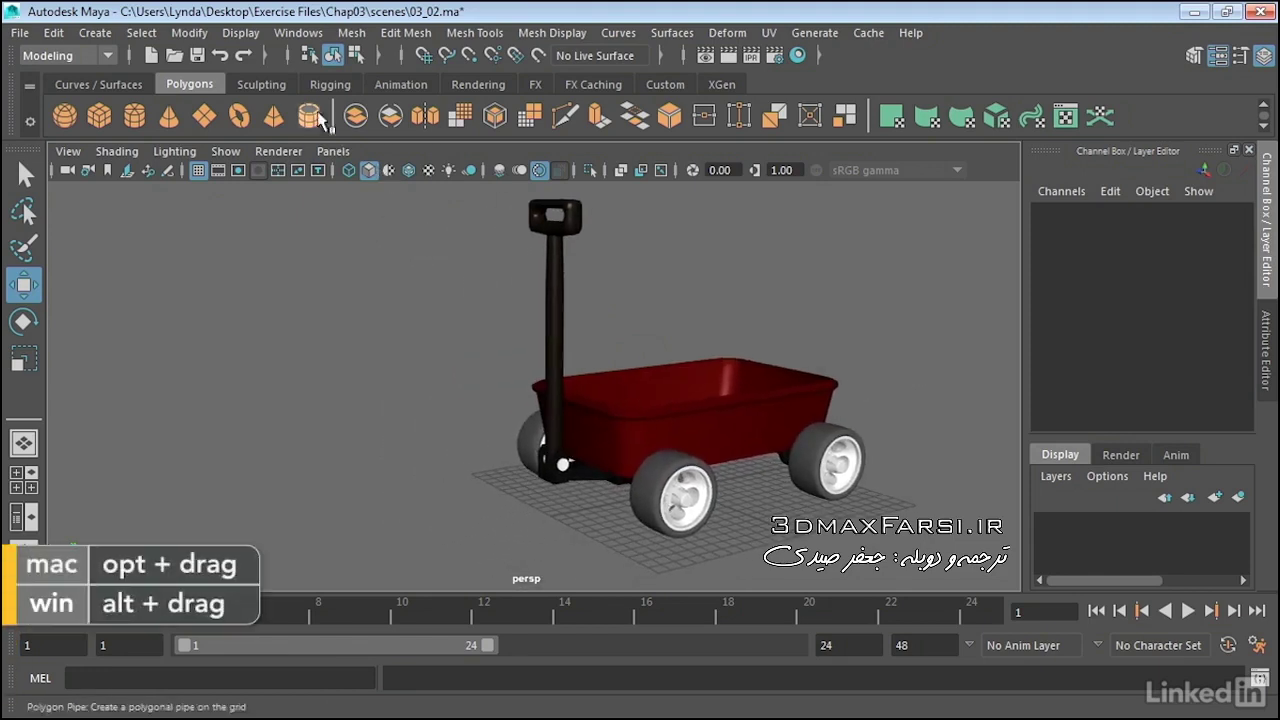
# Open the Outliner from the Windows menu and position it beside the viewport.
pyautogui.click(297, 33)
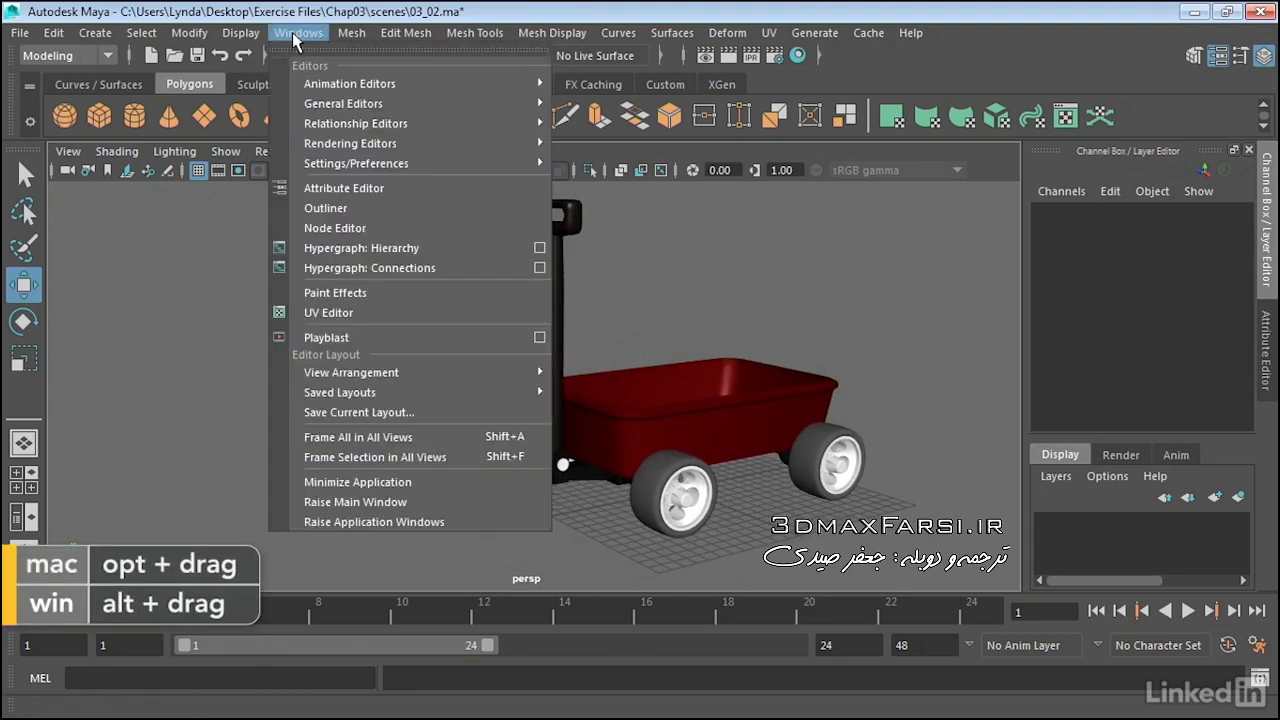
pyautogui.click(344, 209)
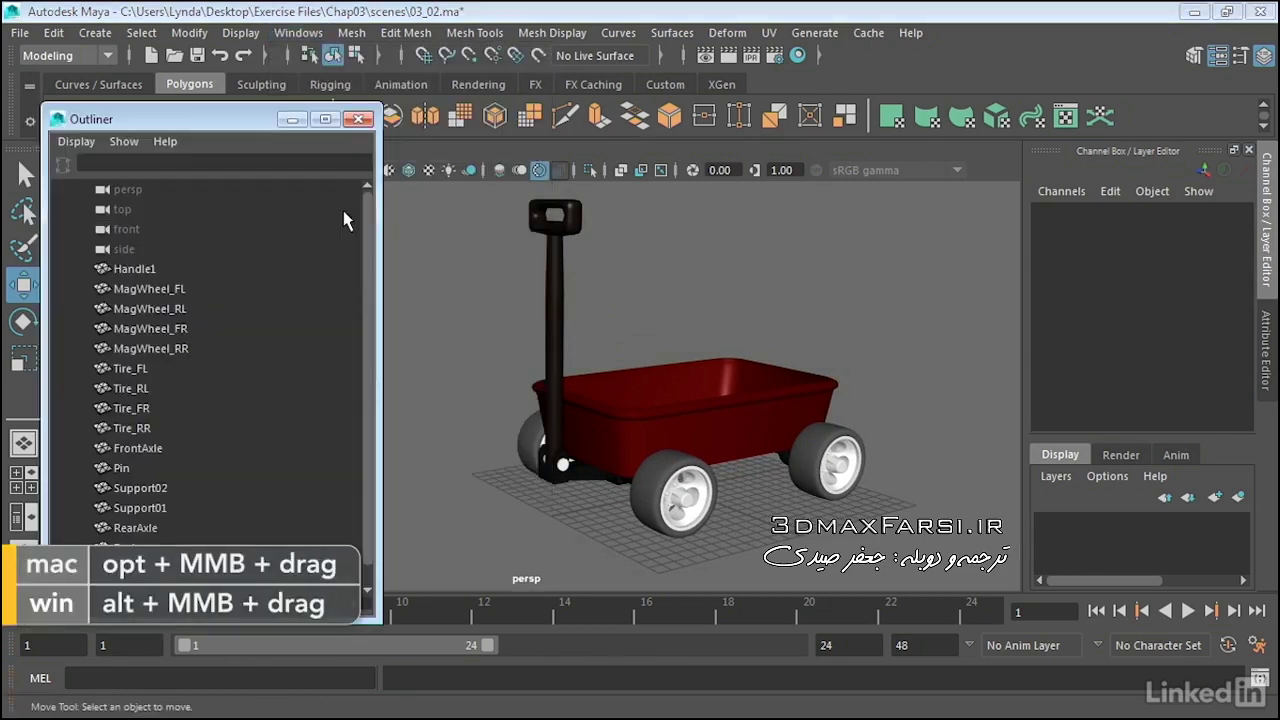
pyautogui.moveTo(250, 118); pyautogui.dragTo(263, 117)
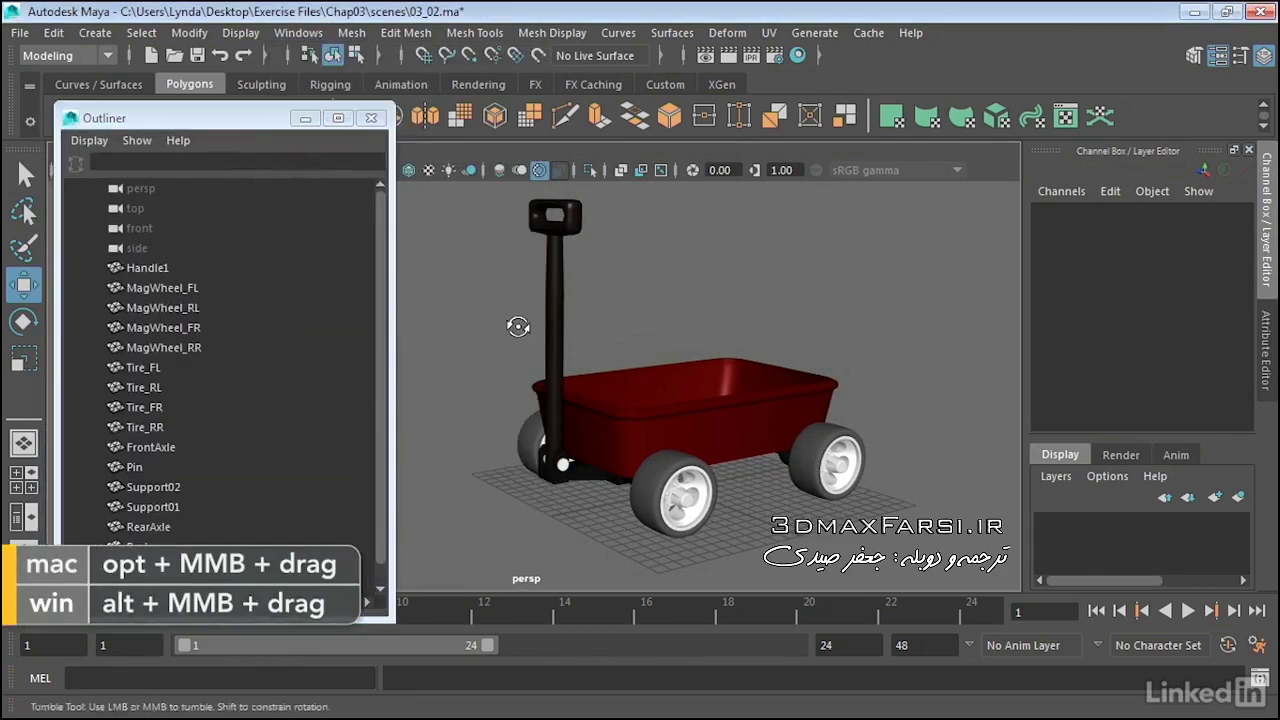
pyautogui.keyDown('alt'); pyautogui.moveTo(517, 326); pyautogui.dragTo(604, 349, button='middle'); pyautogui.keyUp('alt')
pyautogui.scroll(-1, 250, 385)
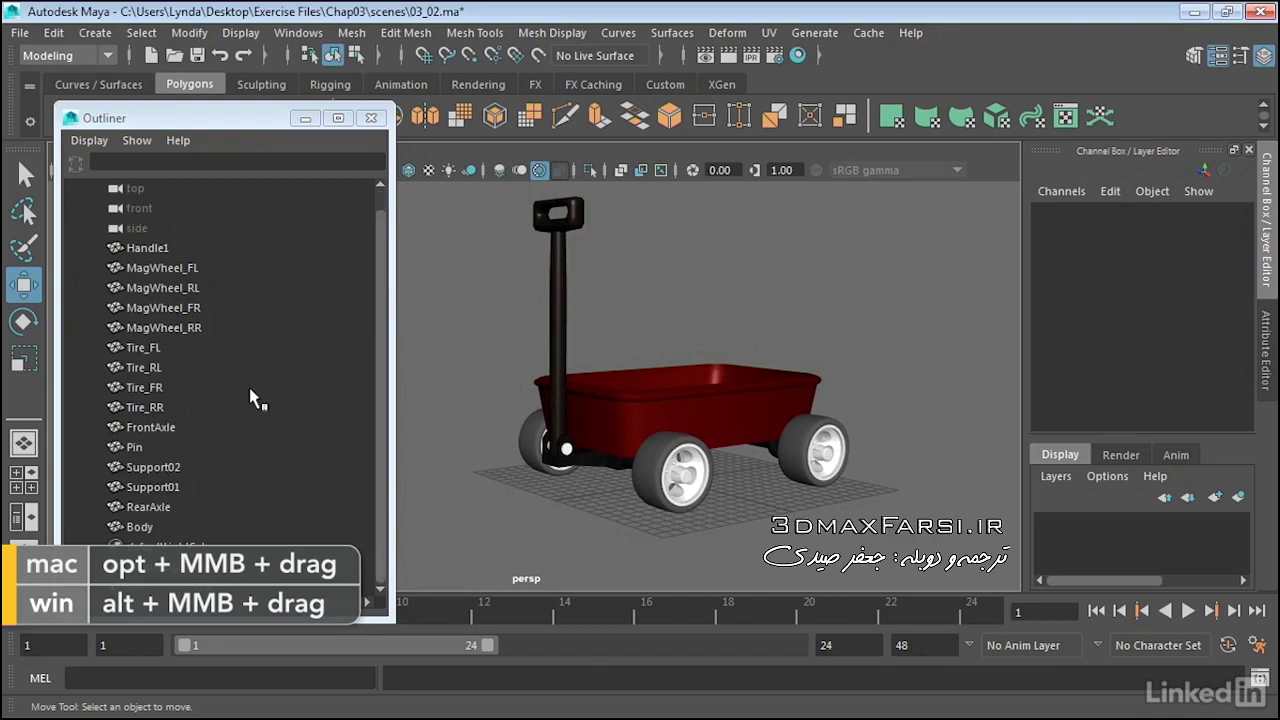
pyautogui.scroll(1, 252, 398)
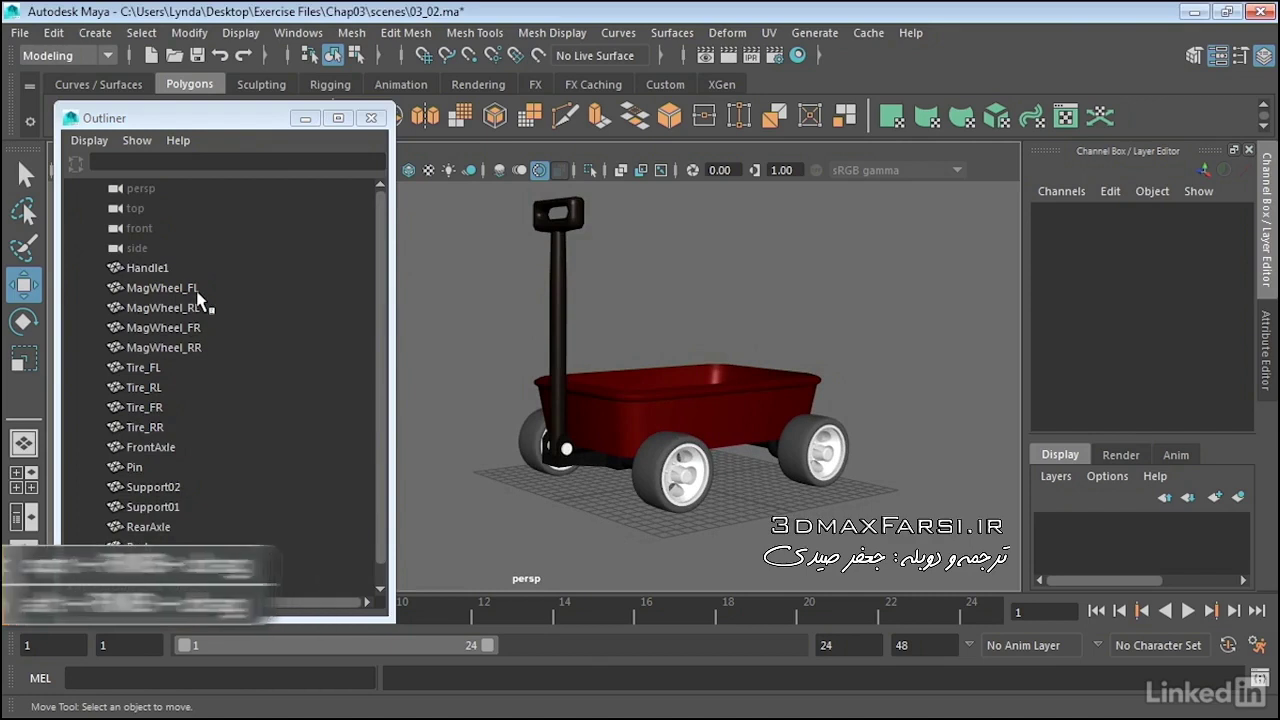
# Select Body in the Outliner and orbit around the wagon to inspect it.
pyautogui.click(608, 415)
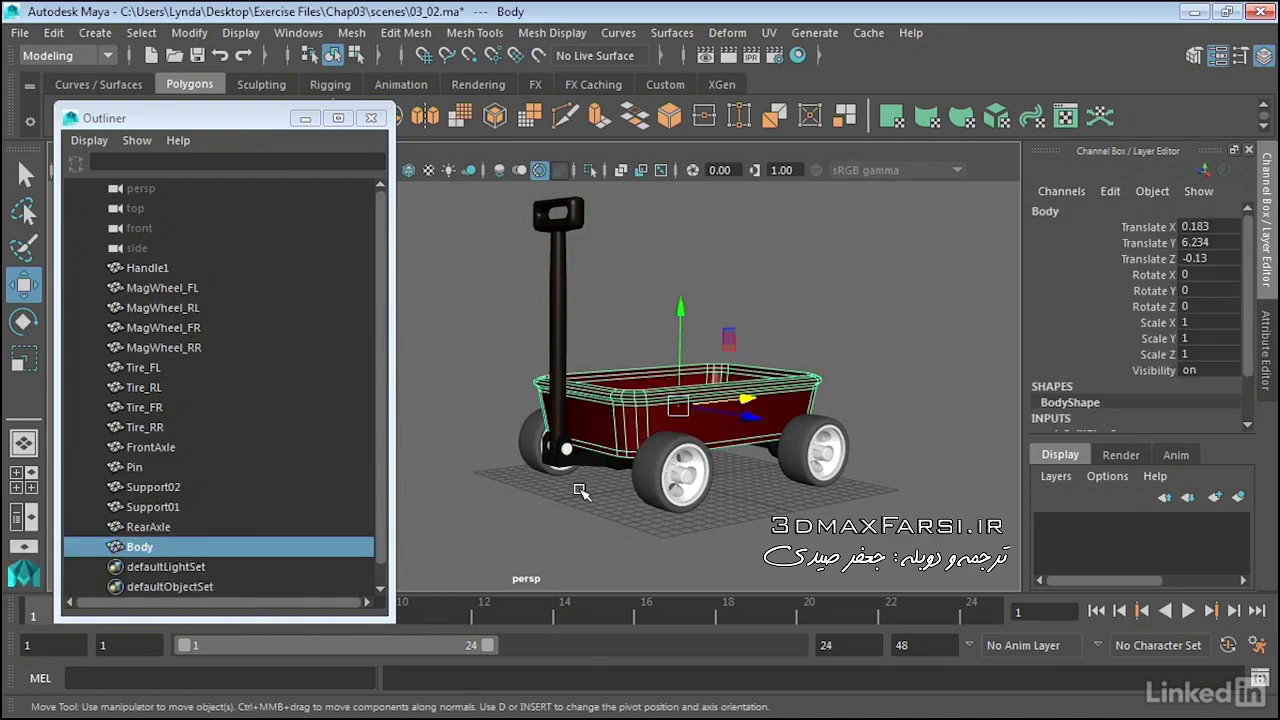
pyautogui.keyDown('alt'); pyautogui.moveTo(578, 490); pyautogui.dragTo(580, 503); pyautogui.keyUp('alt')
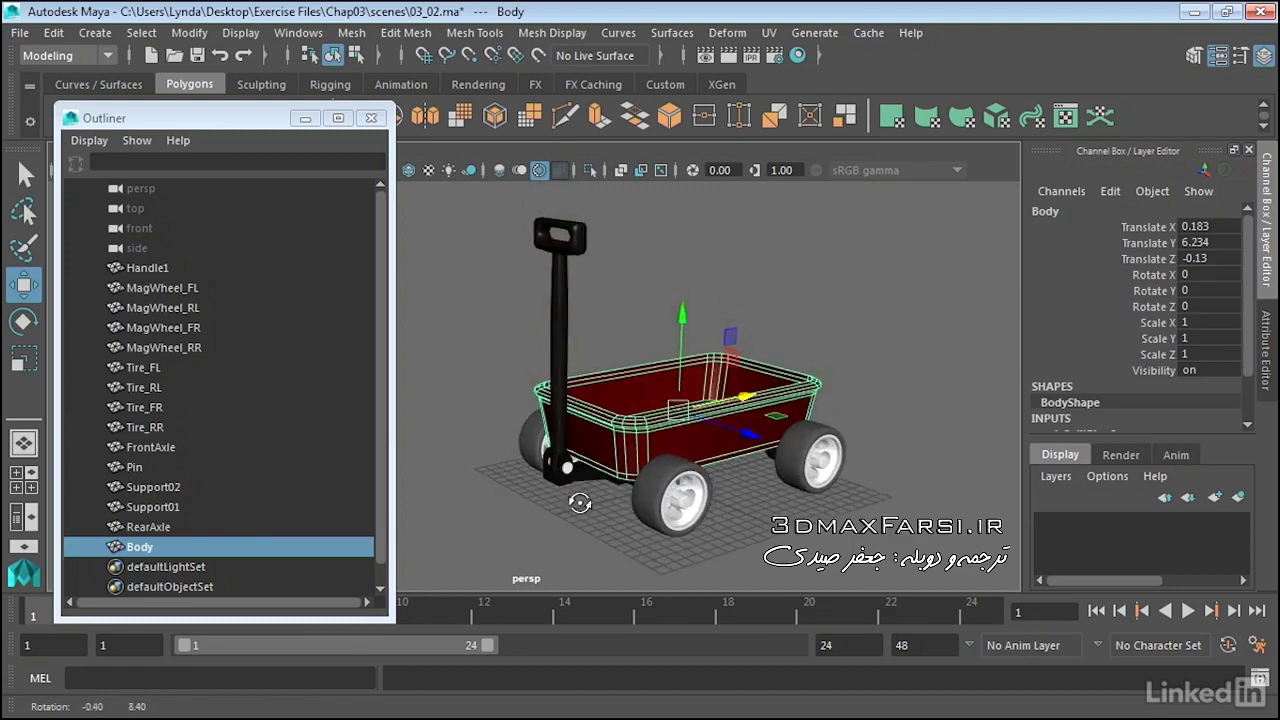
pyautogui.keyDown('alt'); pyautogui.moveTo(580, 503); pyautogui.dragTo(578, 496); pyautogui.keyUp('alt')
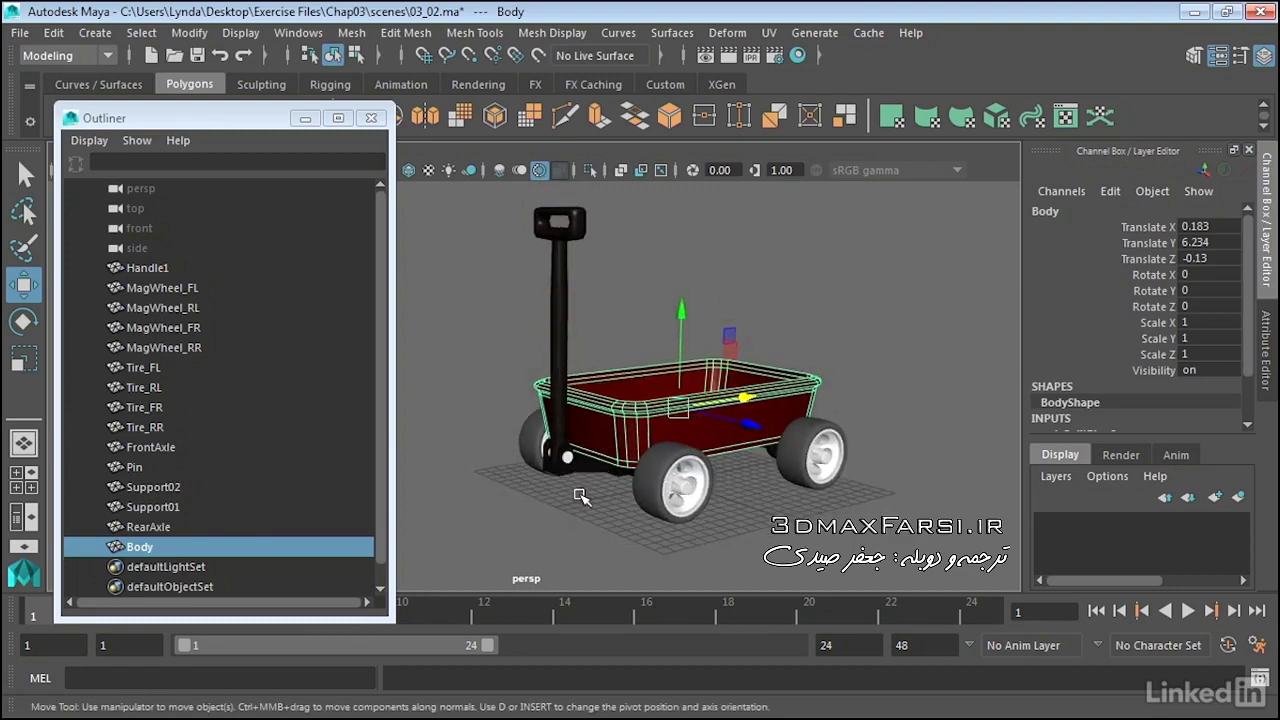
pyautogui.moveTo(580, 496)
pyautogui.keyDown('alt'); pyautogui.mouseDown()
pyautogui.moveTo(597, 457)
pyautogui.moveTo(720, 378)
pyautogui.mouseUp(); pyautogui.keyUp('alt')
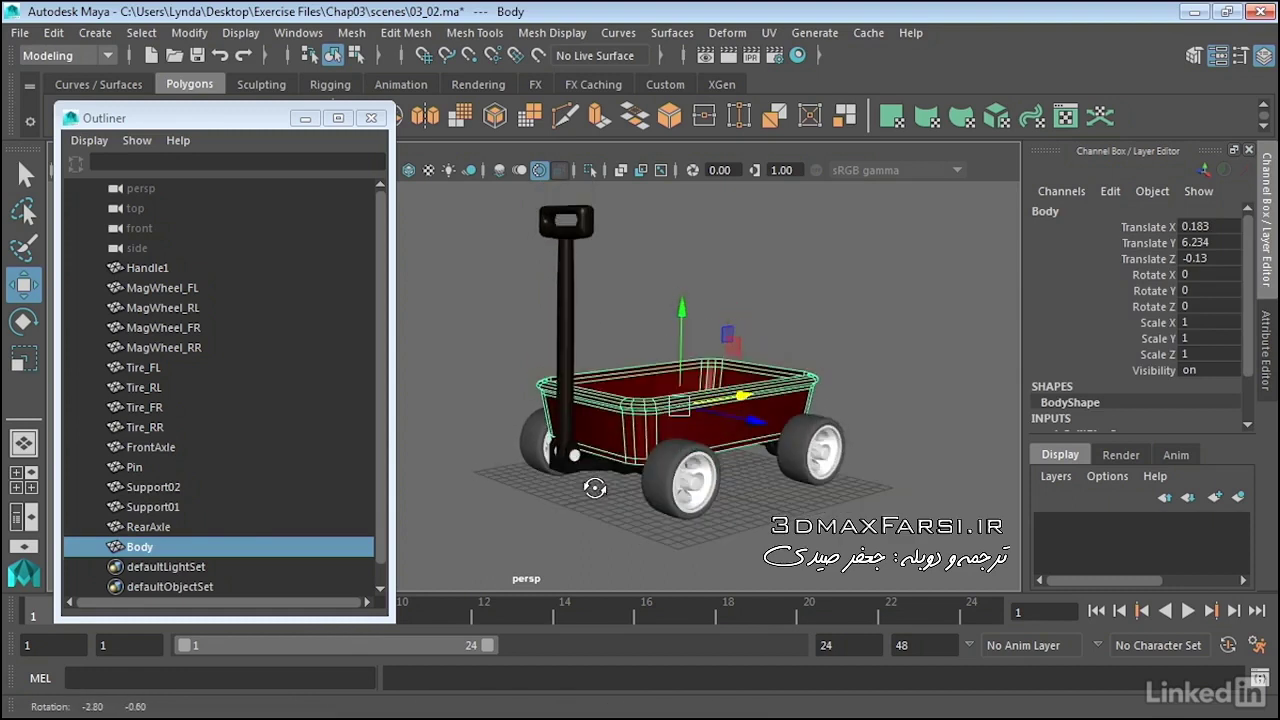
pyautogui.click(920, 368)
pyautogui.keyDown('alt'); pyautogui.moveTo(877, 406); pyautogui.dragTo(845, 400); pyautogui.keyUp('alt')
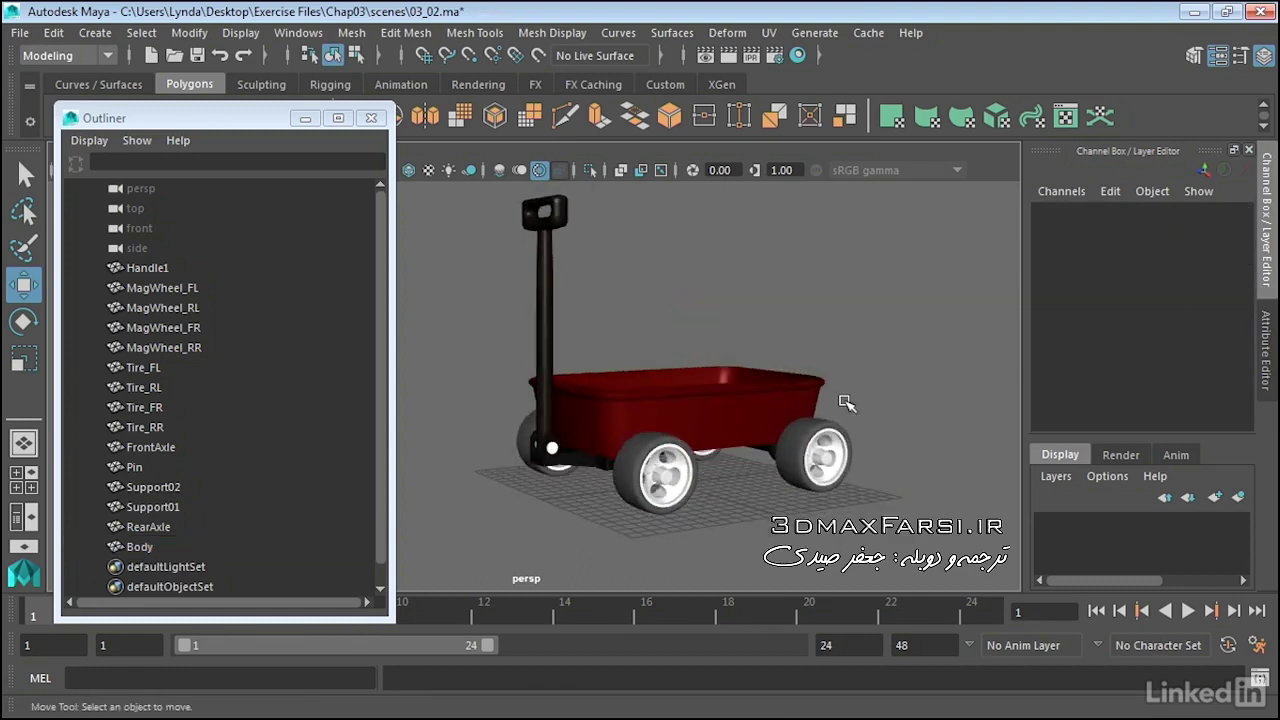
pyautogui.keyDown('alt'); pyautogui.moveTo(632, 448); pyautogui.dragTo(713, 423, button='right'); pyautogui.keyUp('alt')
pyautogui.keyDown('alt'); pyautogui.moveTo(713, 423); pyautogui.dragTo(720, 330); pyautogui.keyUp('alt')
pyautogui.moveTo(254, 120)
pyautogui.mouseDown()
pyautogui.moveTo(240, 228)
pyautogui.moveTo(268, 120)
pyautogui.mouseUp()
pyautogui.click(198, 170)
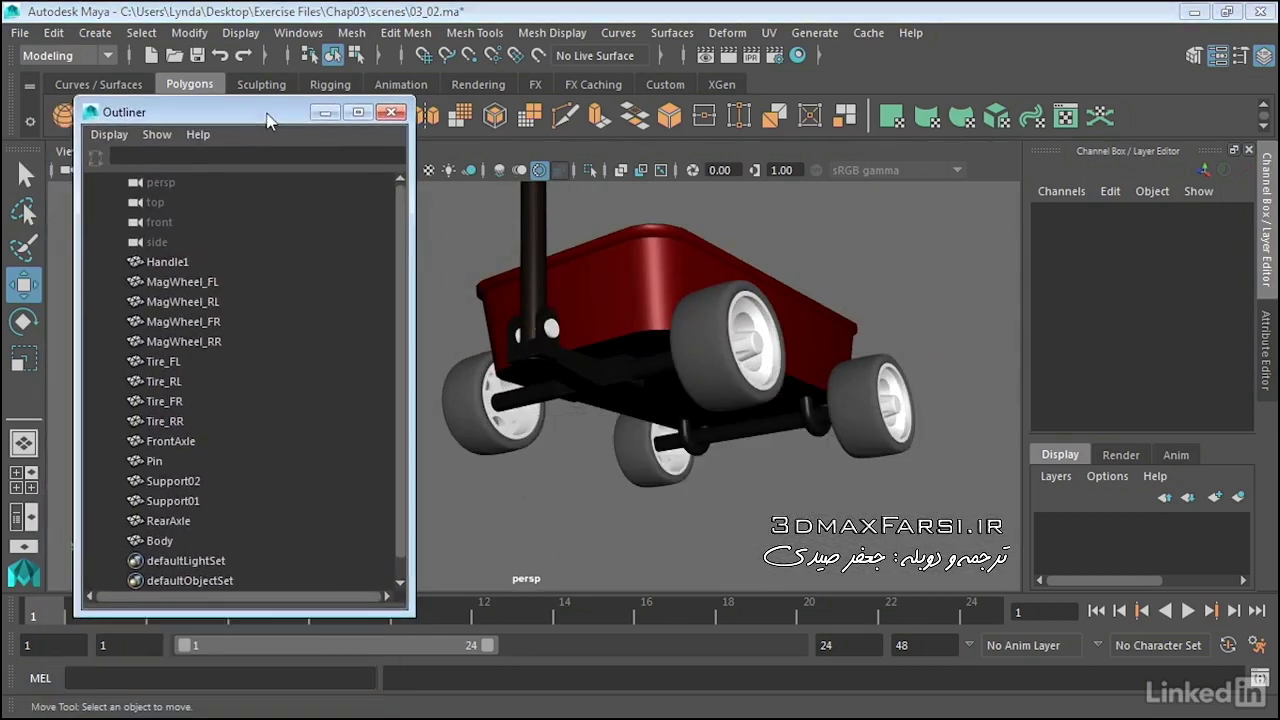
pyautogui.keyDown('alt'); pyautogui.moveTo(740, 430); pyautogui.dragTo(749, 331); pyautogui.keyUp('alt')
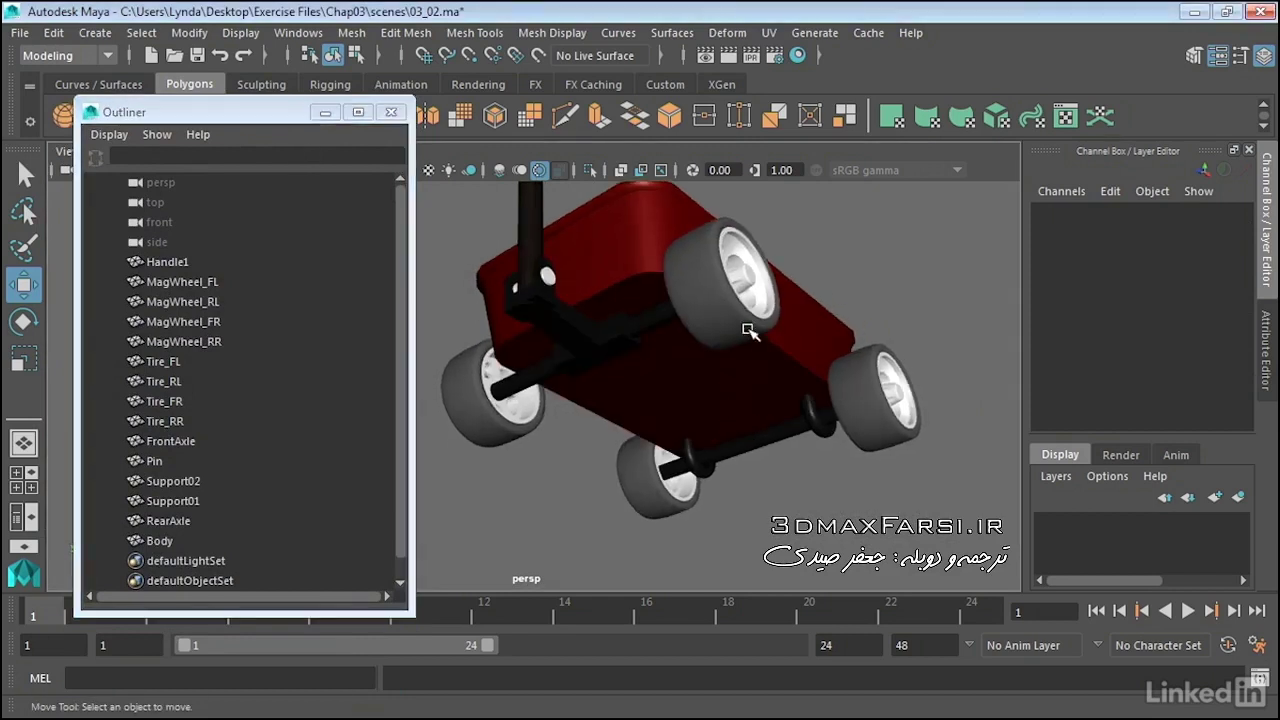
pyautogui.click(757, 265)
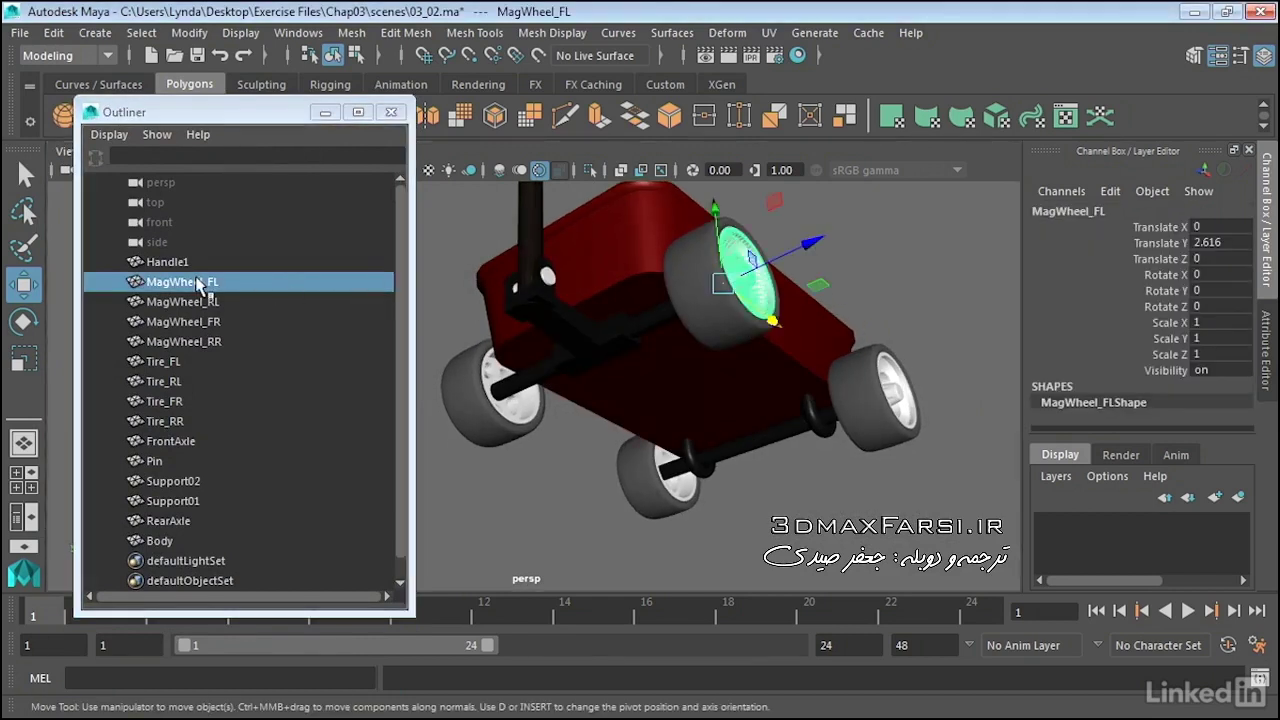
pyautogui.keyDown('alt'); pyautogui.moveTo(680, 400); pyautogui.dragTo(726, 389); pyautogui.keyUp('alt')
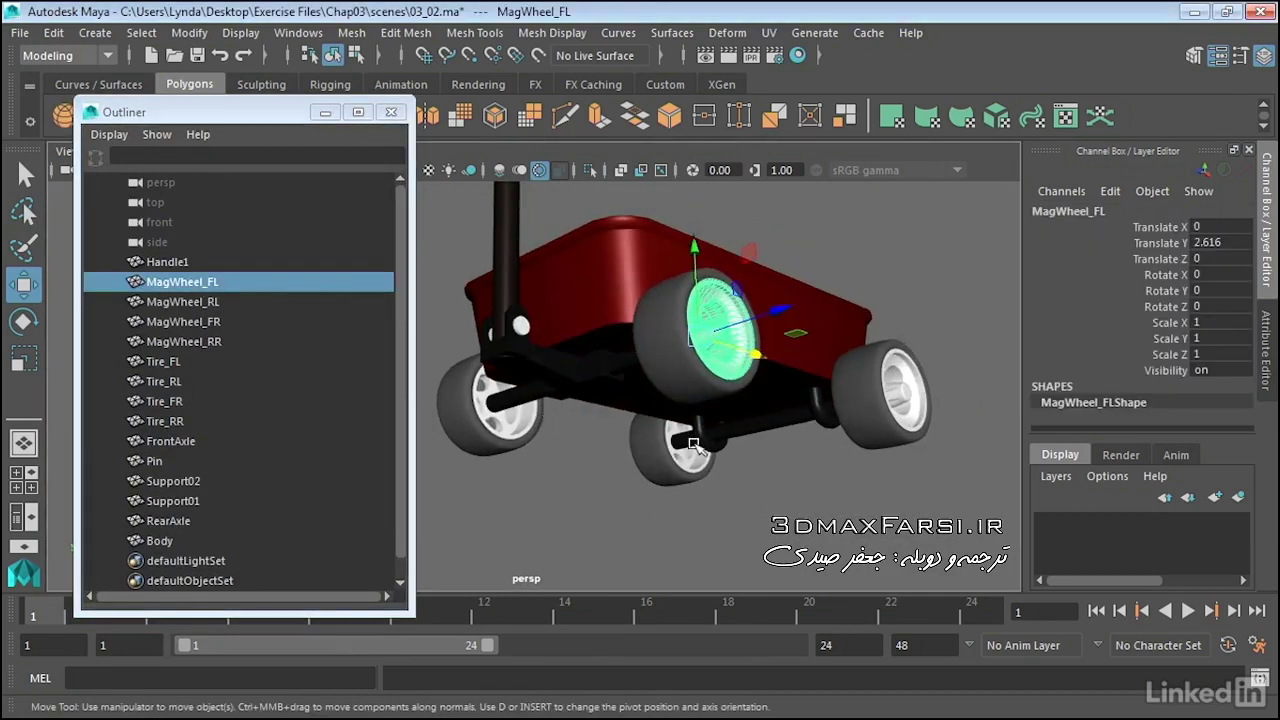
pyautogui.click(725, 387)
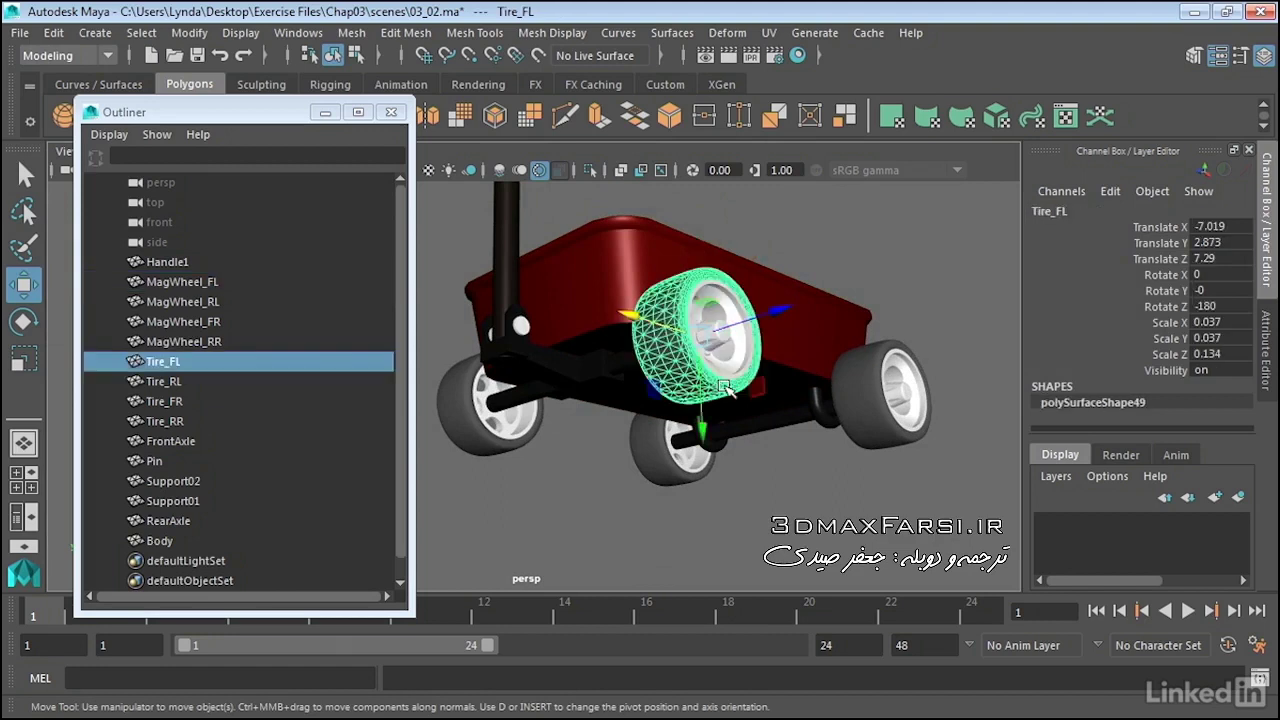
pyautogui.click(540, 392)
pyautogui.keyDown('alt'); pyautogui.moveTo(540, 392); pyautogui.dragTo(588, 402); pyautogui.keyUp('alt')
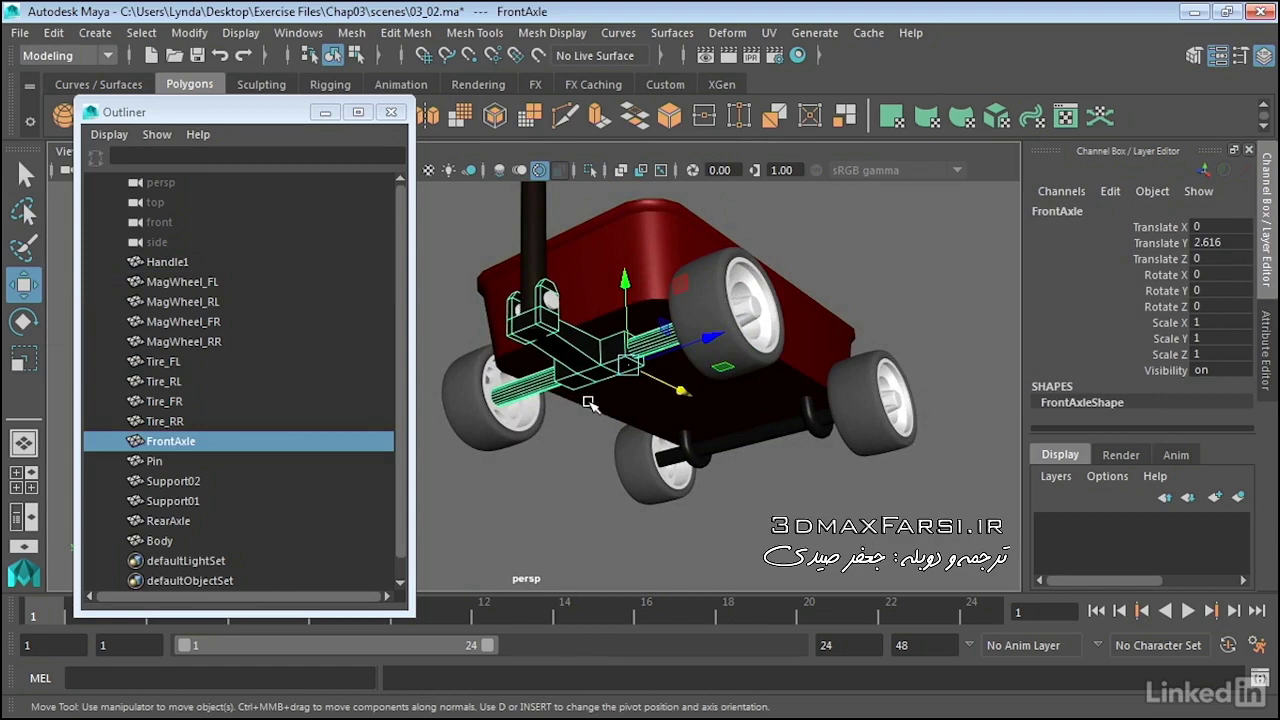
pyautogui.keyDown('alt'); pyautogui.moveTo(679, 422); pyautogui.dragTo(661, 452); pyautogui.keyUp('alt')
pyautogui.click(682, 348)
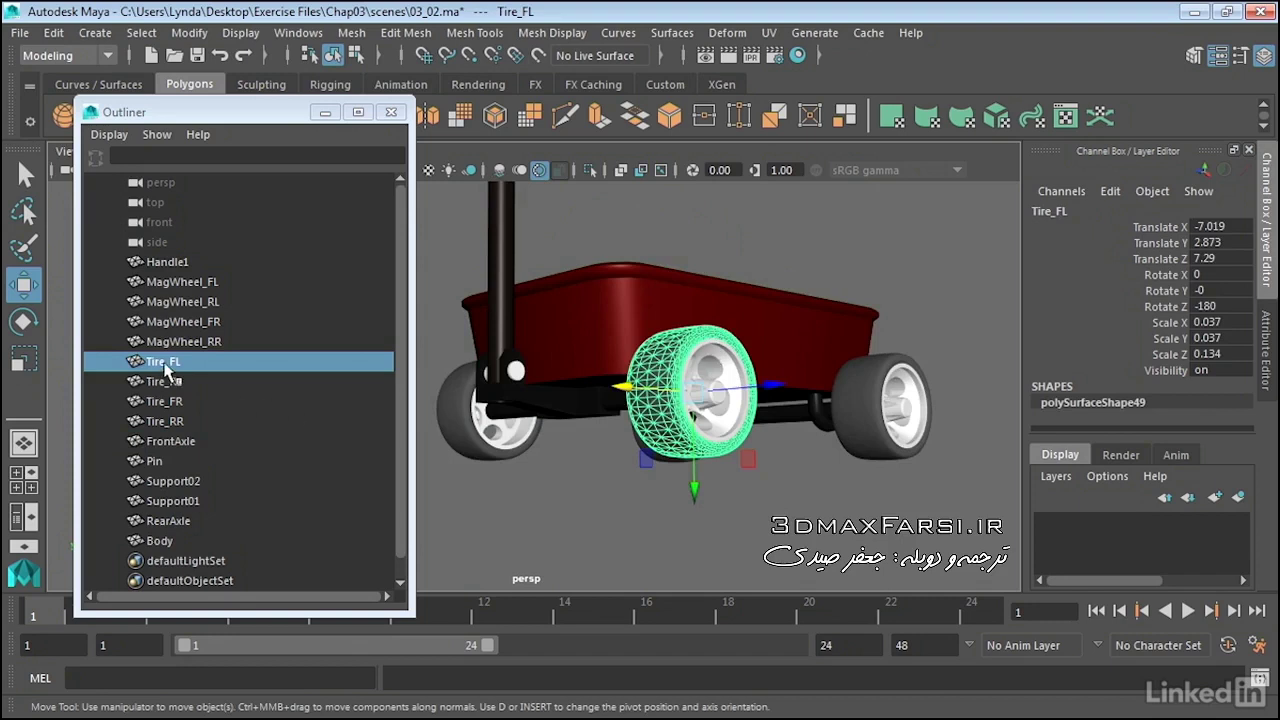
pyautogui.click(165, 366)
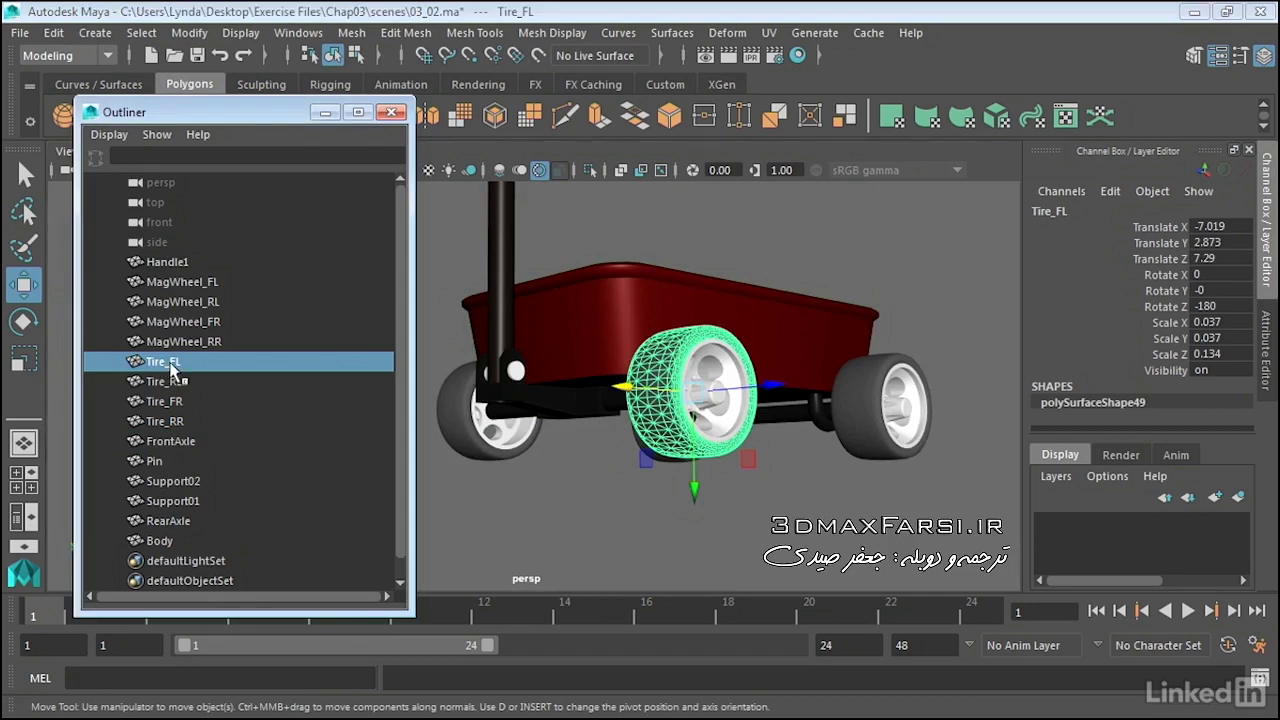
# Parent Tire_FL under MagWheel_FL, then expand MagWheel_FL to confirm the tire is its child.
pyautogui.moveTo(172, 370); pyautogui.dragTo(218, 287, button='middle')
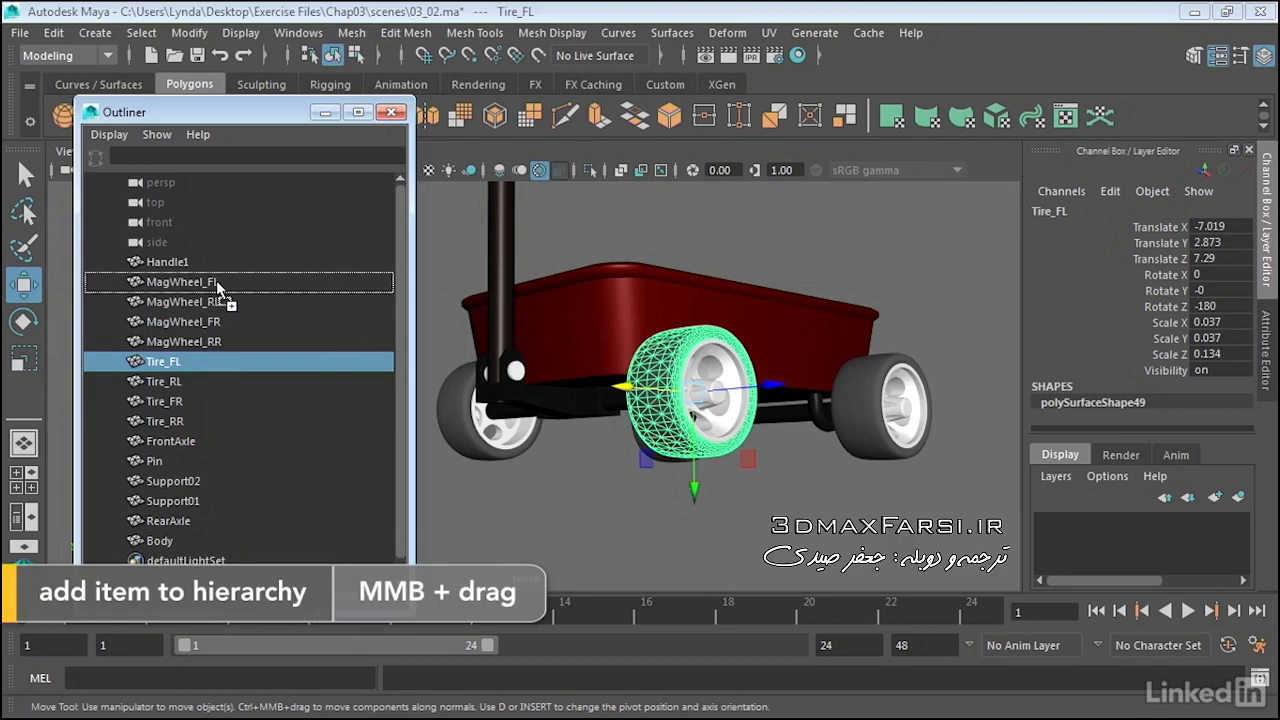
pyautogui.moveTo(217, 282); pyautogui.dragTo(215, 283, button='middle')
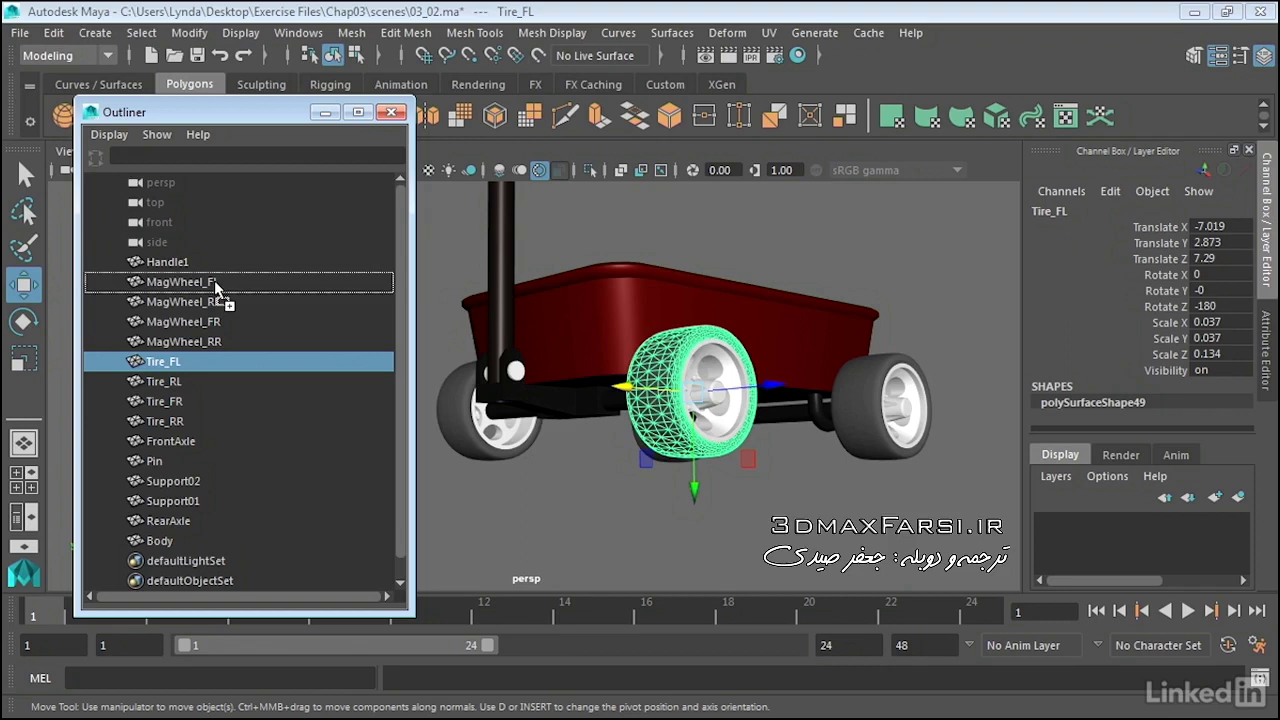
pyautogui.moveTo(214, 280); pyautogui.dragTo(214, 281, button='middle')
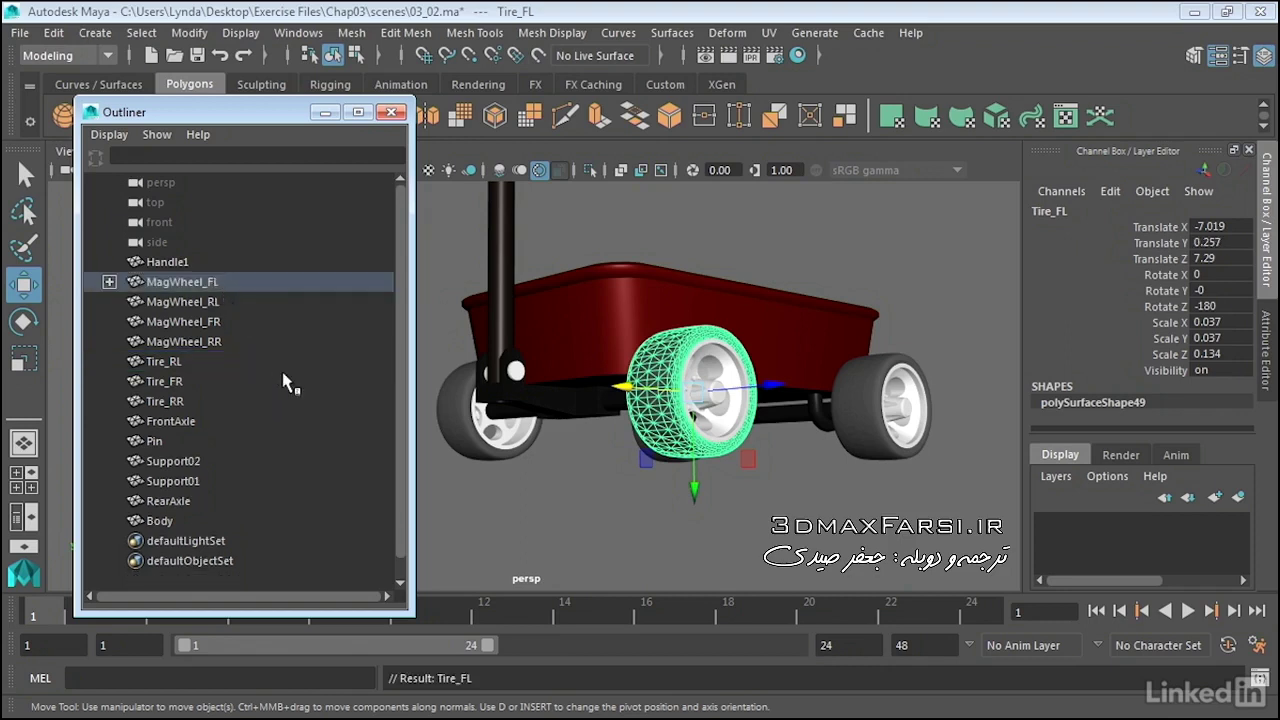
pyautogui.click(109, 282)
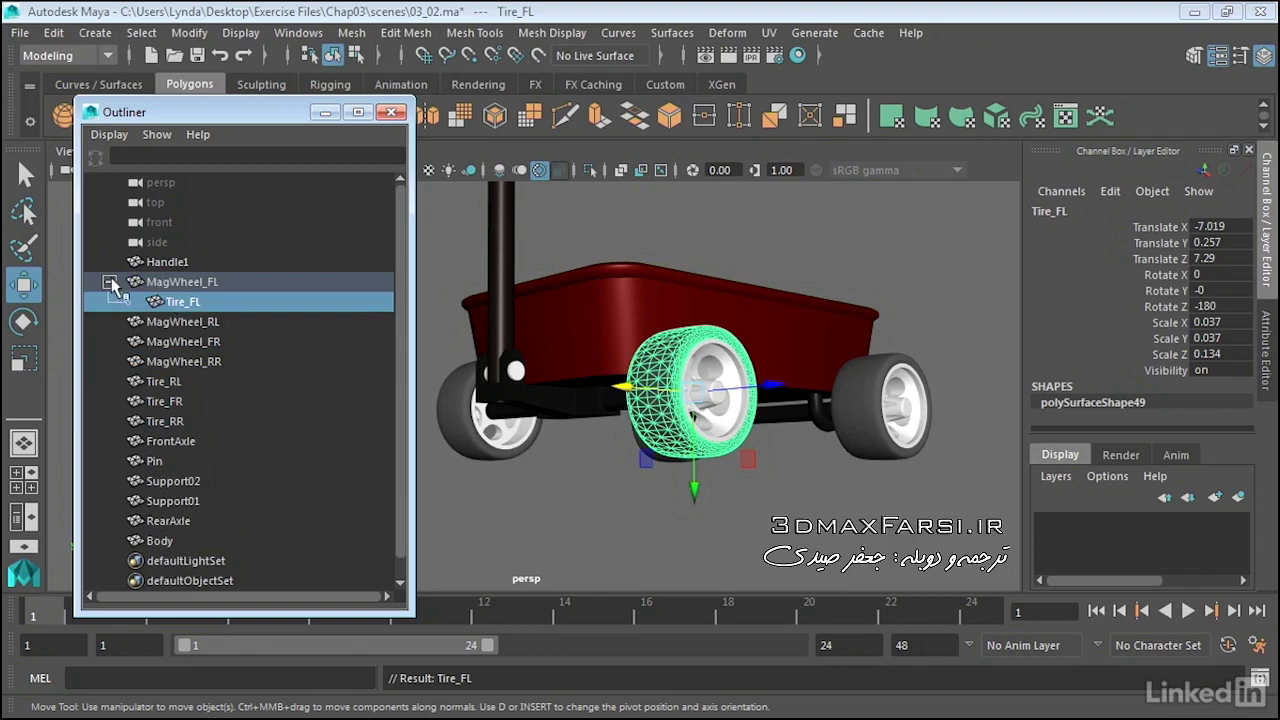
pyautogui.click(110, 283)
pyautogui.click(723, 518)
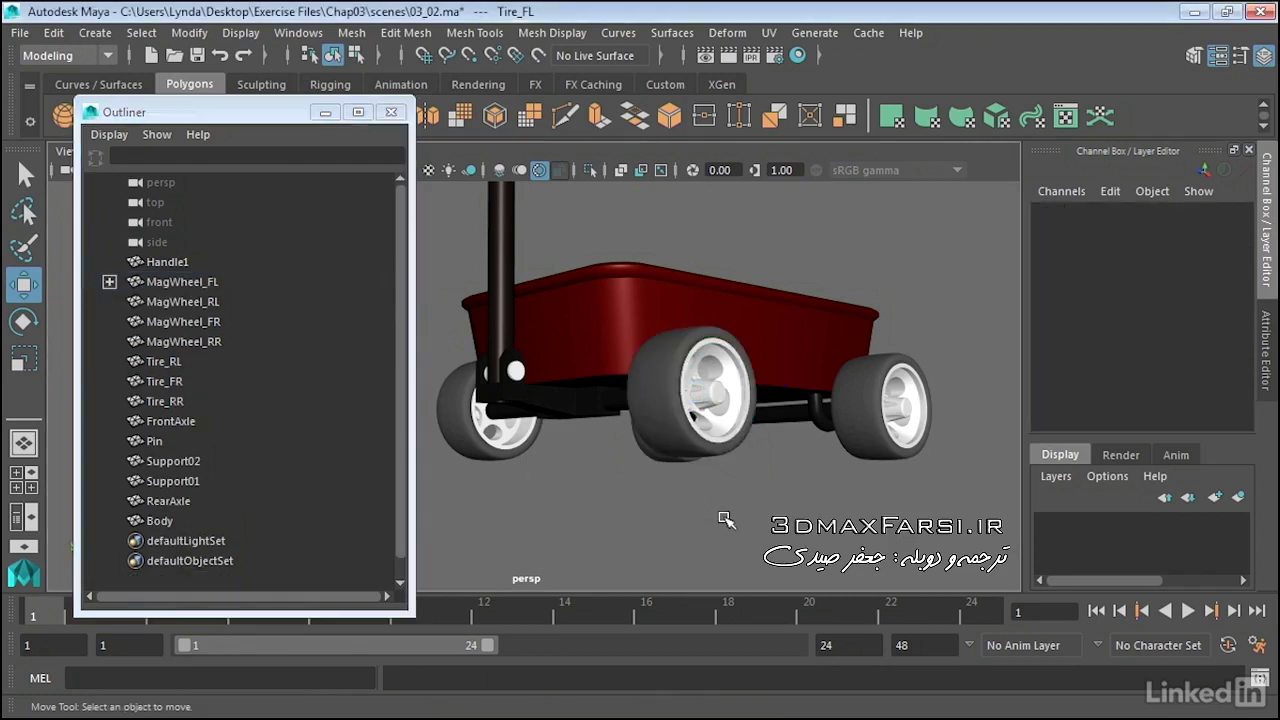
pyautogui.click(718, 397)
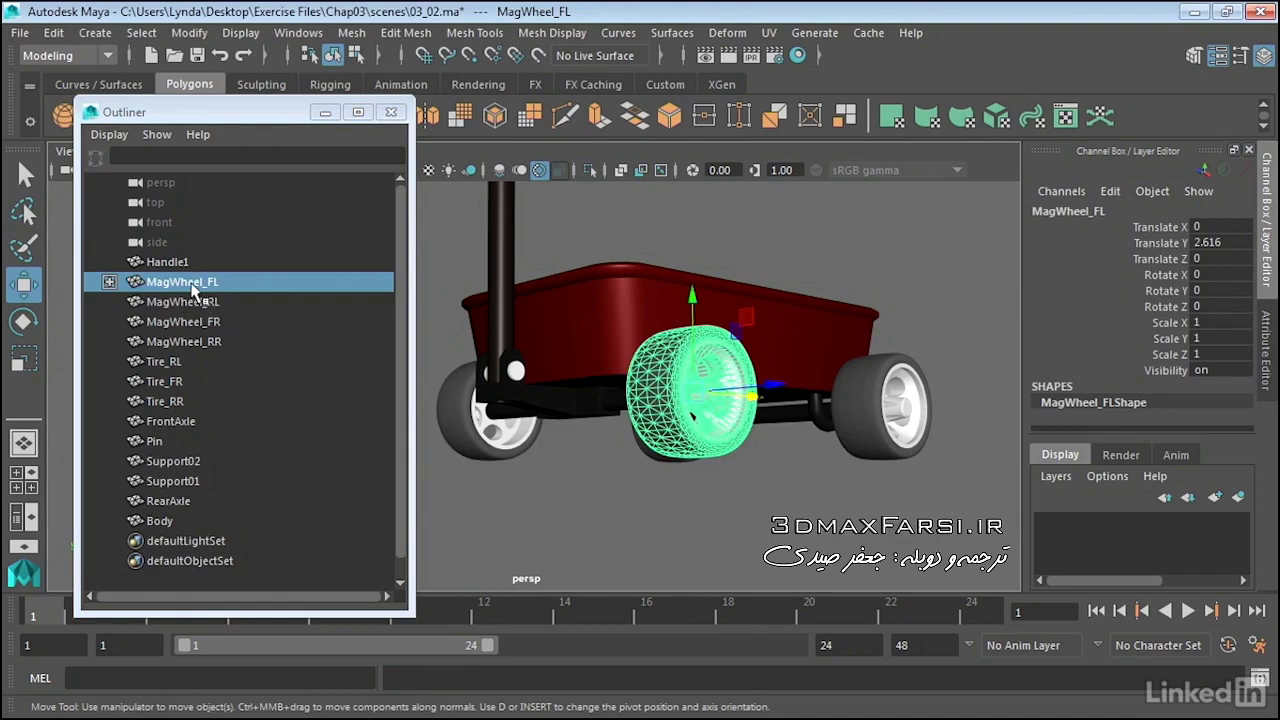
# Parent MagWheel_FL under FrontAxle in the Outliner.
pyautogui.moveTo(195, 290); pyautogui.dragTo(183, 428, button='middle')
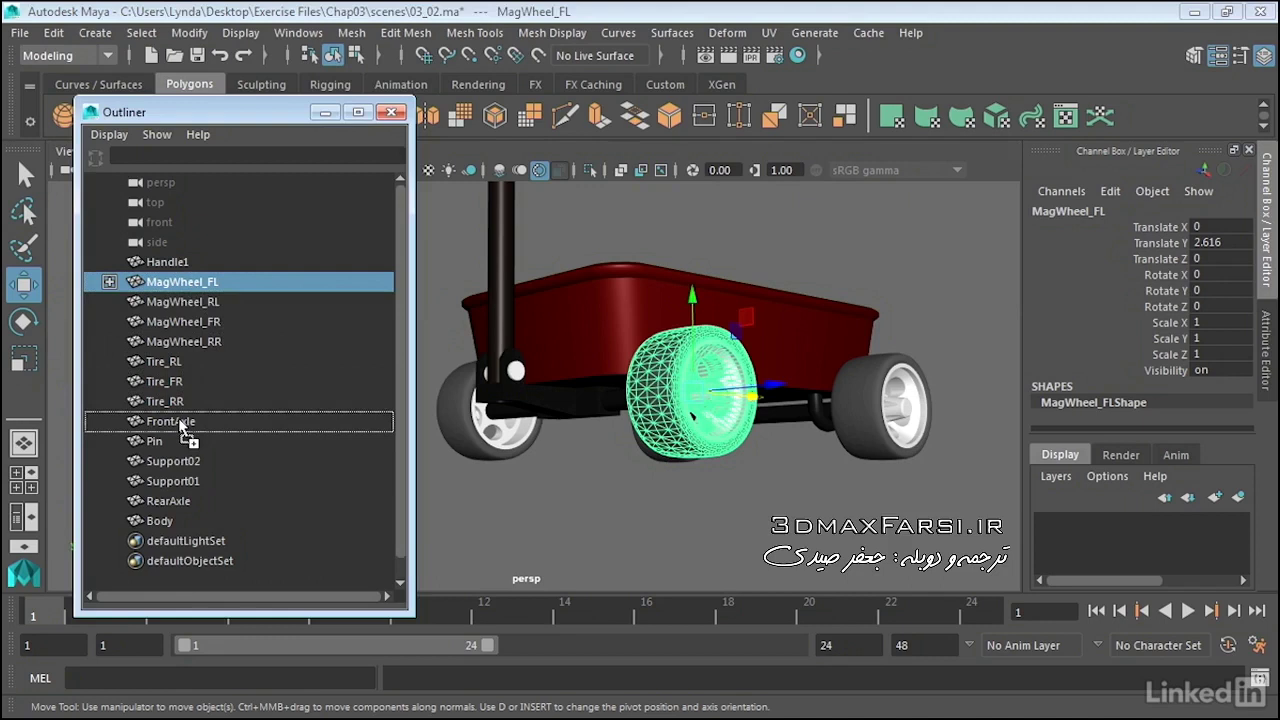
pyautogui.moveTo(183, 428); pyautogui.dragTo(182, 426, button='middle')
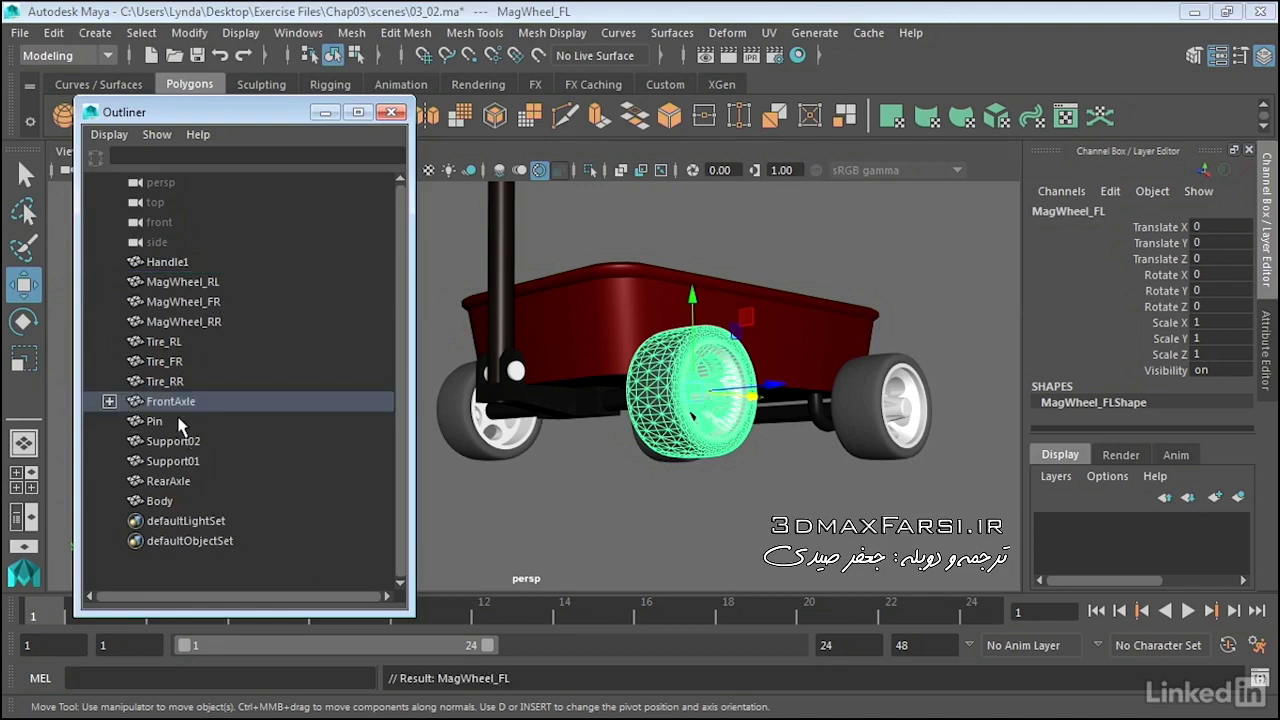
pyautogui.click(565, 398)
pyautogui.click(617, 476)
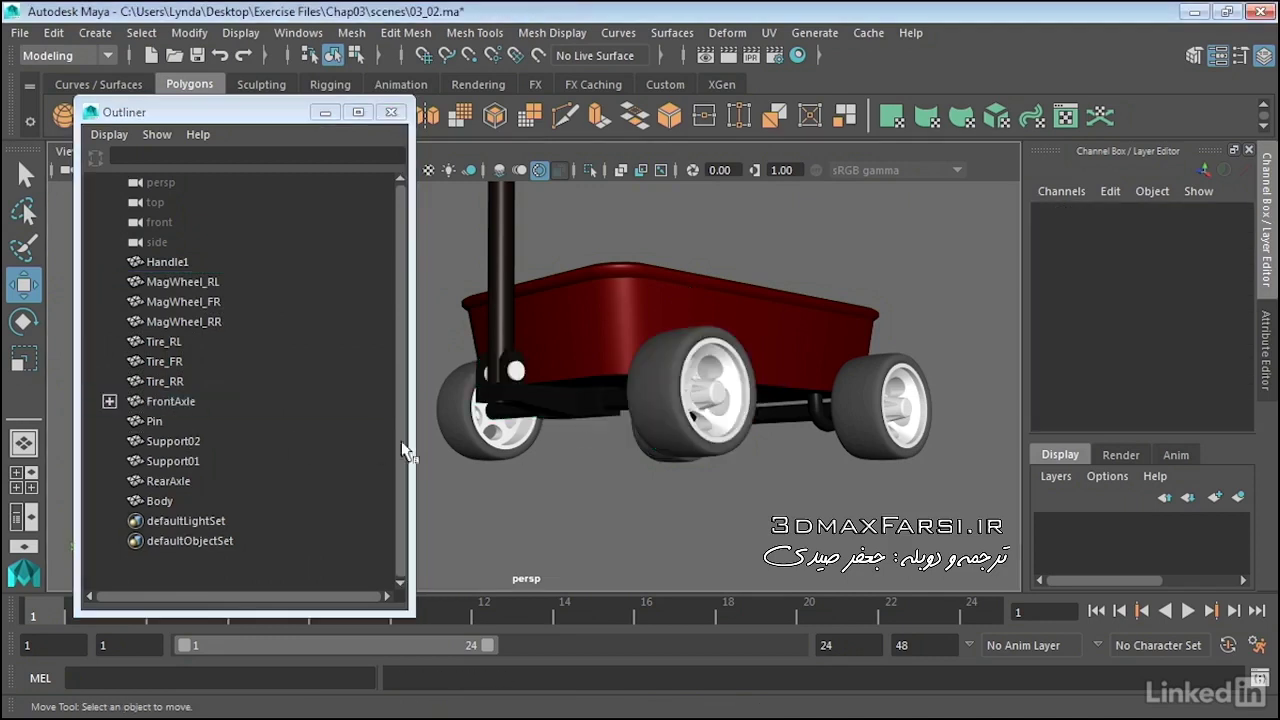
# Expand FrontAxle and MagWheel_FL to verify the FrontAxle > MagWheel_FL > Tire_FL chain, then orbit.
pyautogui.click(109, 401)
pyautogui.click(198, 404)
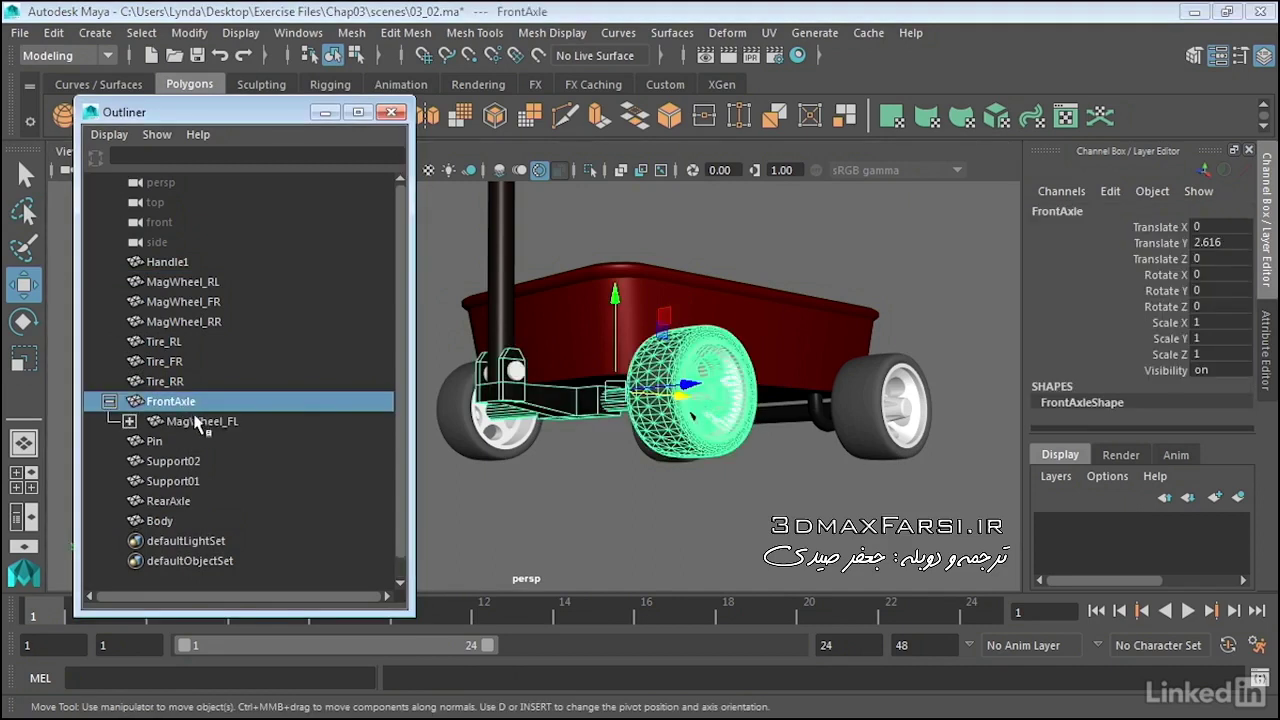
pyautogui.click(198, 423)
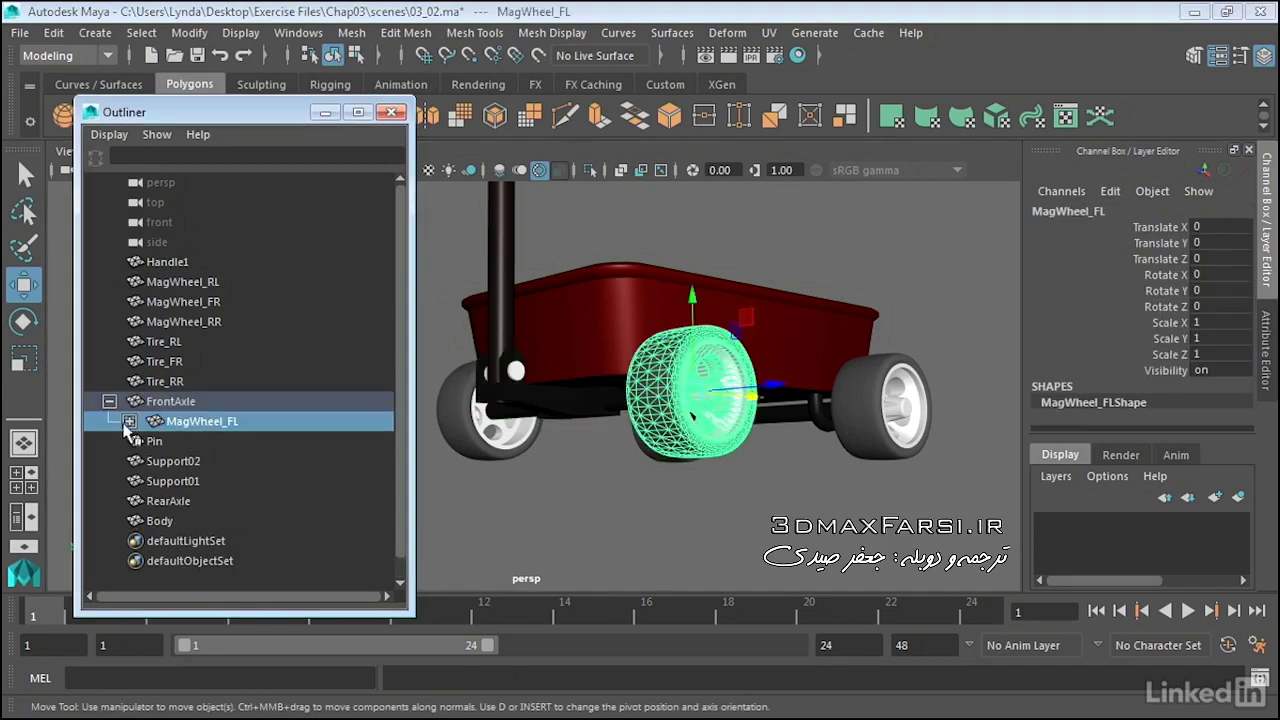
pyautogui.click(129, 421)
pyautogui.click(218, 444)
pyautogui.click(555, 497)
pyautogui.click(601, 410)
pyautogui.moveTo(606, 475)
pyautogui.keyDown('alt'); pyautogui.mouseDown()
pyautogui.moveTo(658, 438)
pyautogui.moveTo(652, 447)
pyautogui.moveTo(752, 497)
pyautogui.moveTo(733, 474)
pyautogui.mouseUp(); pyautogui.keyUp('alt')
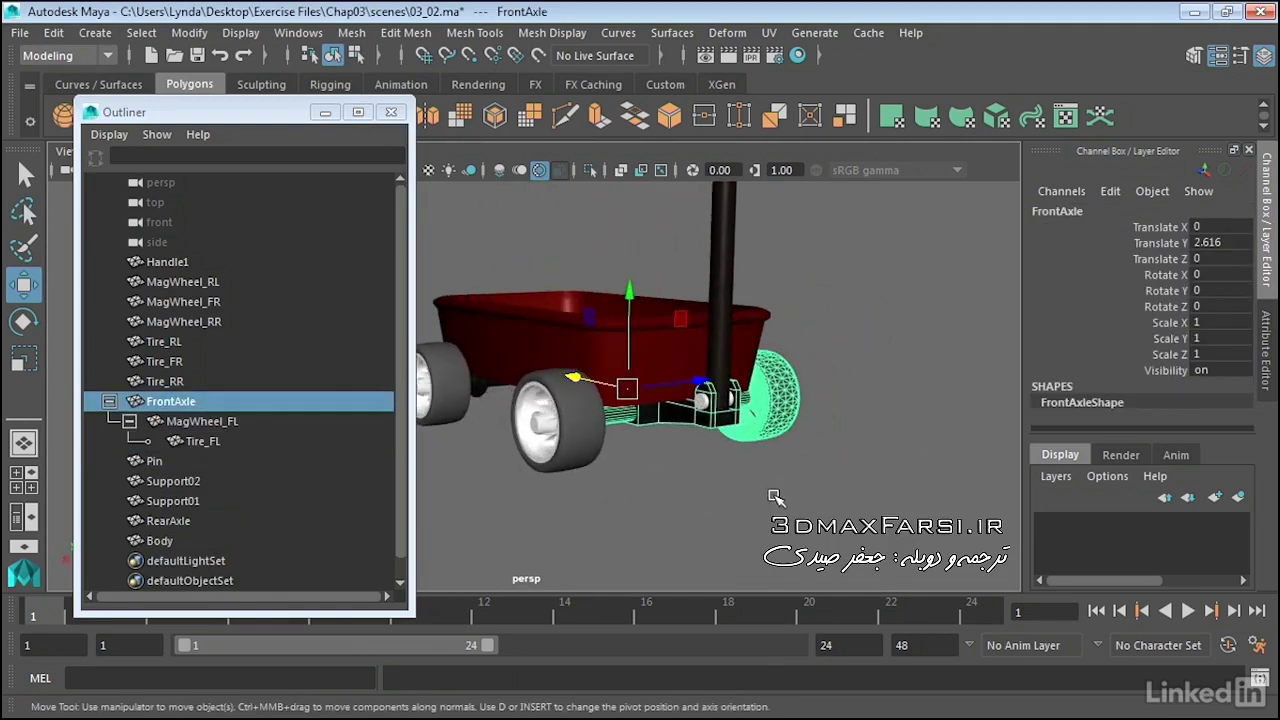
pyautogui.click(164, 361)
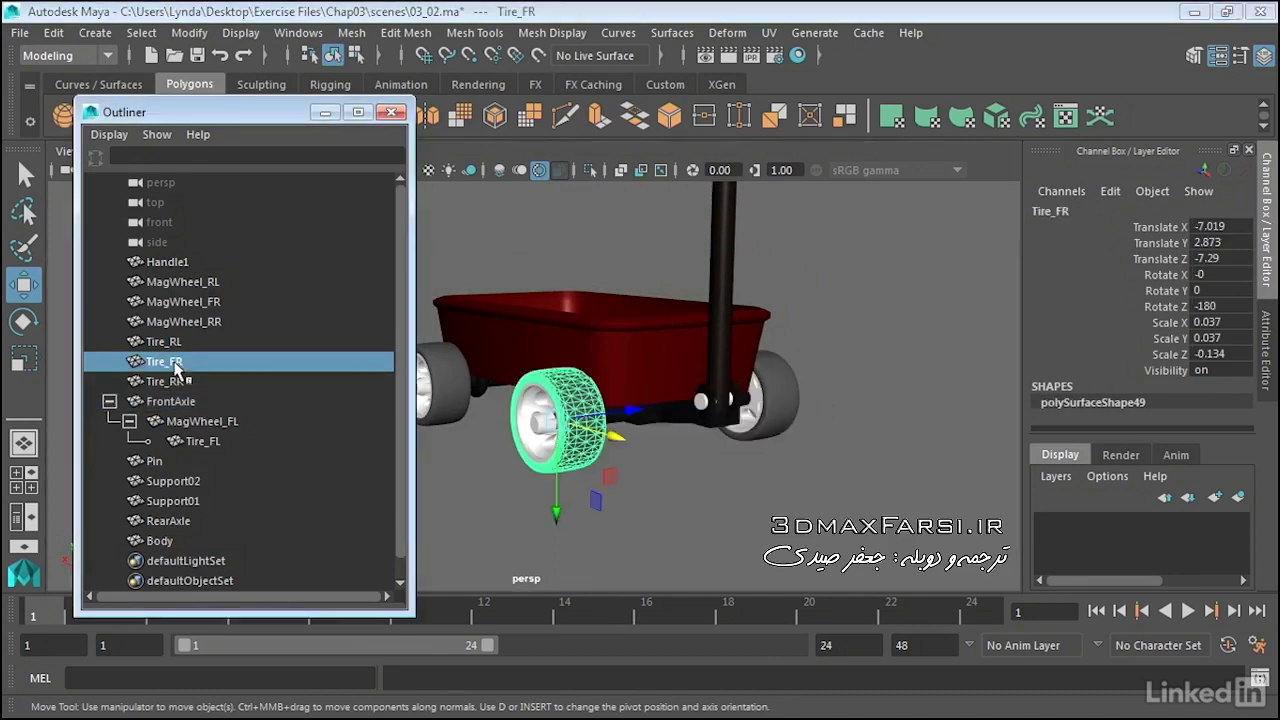
# Parent Tire_FR under MagWheel_FR and MagWheel_FR under FrontAxle.
pyautogui.moveTo(175, 368); pyautogui.dragTo(211, 301, button='middle')
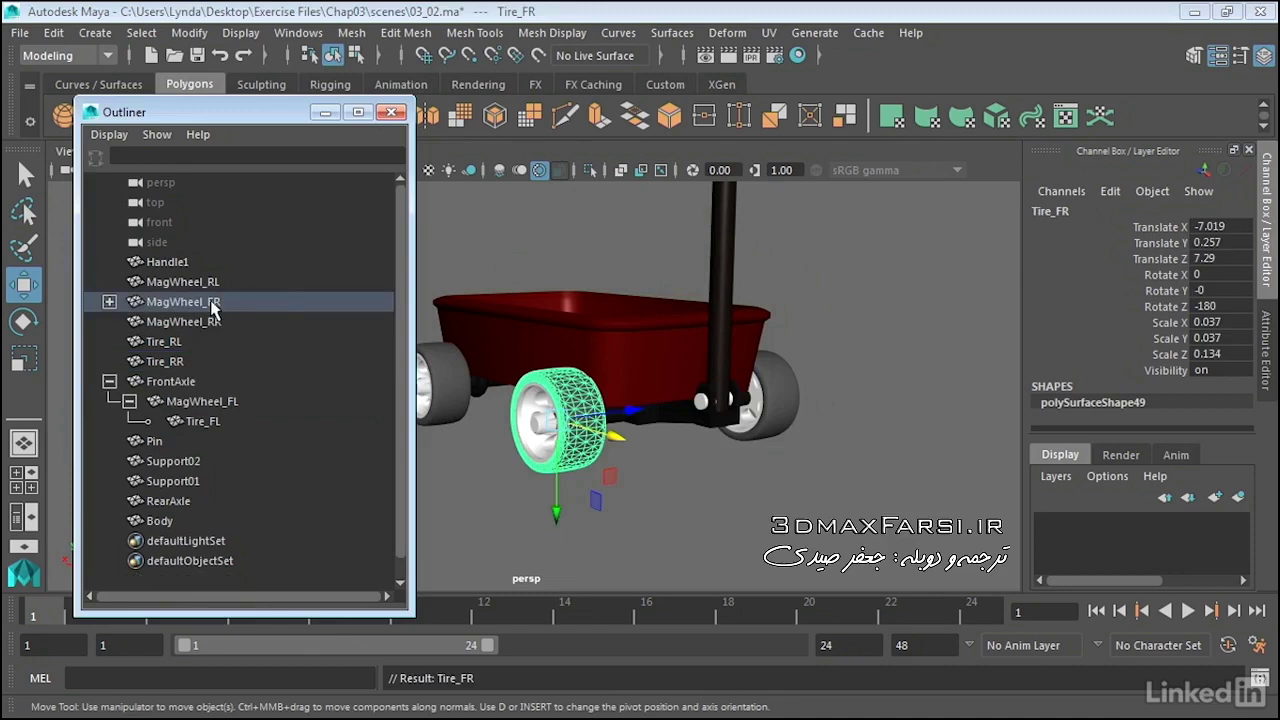
pyautogui.click(213, 310)
pyautogui.moveTo(212, 305); pyautogui.dragTo(206, 383, button='middle')
pyautogui.click(792, 532)
pyautogui.click(679, 428)
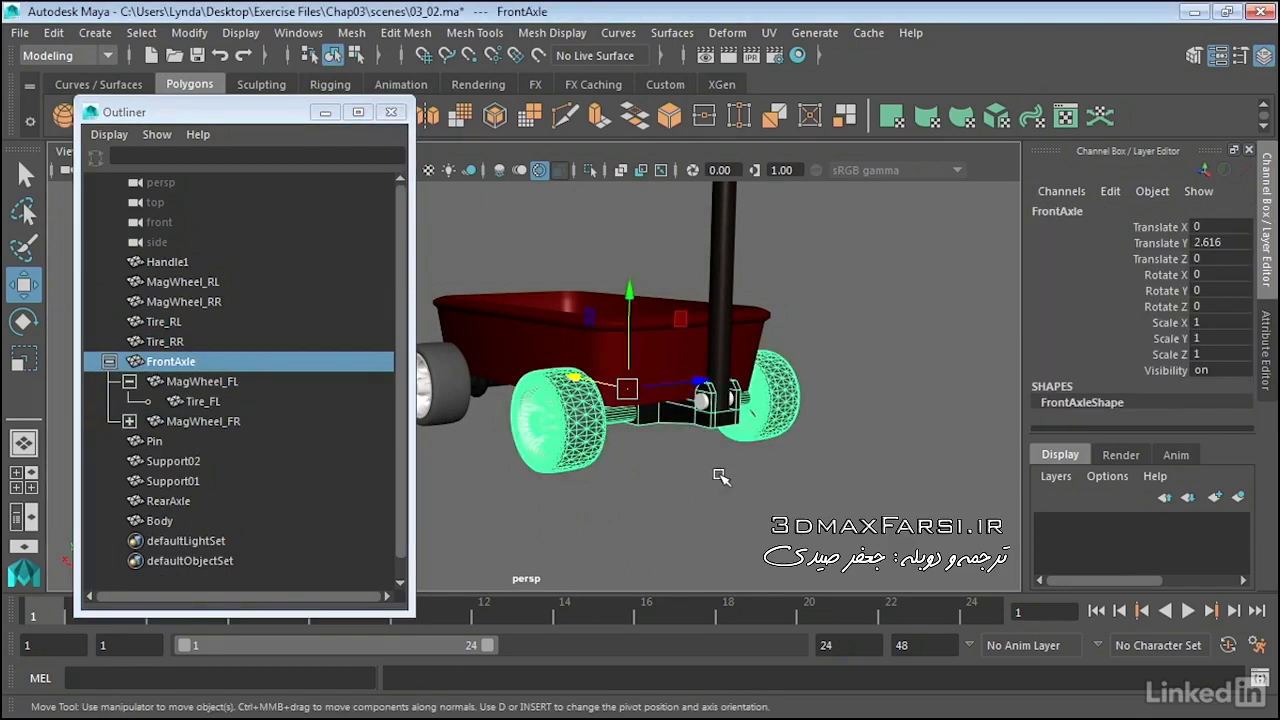
pyautogui.keyDown('alt'); pyautogui.moveTo(721, 477); pyautogui.dragTo(540, 466); pyautogui.keyUp('alt')
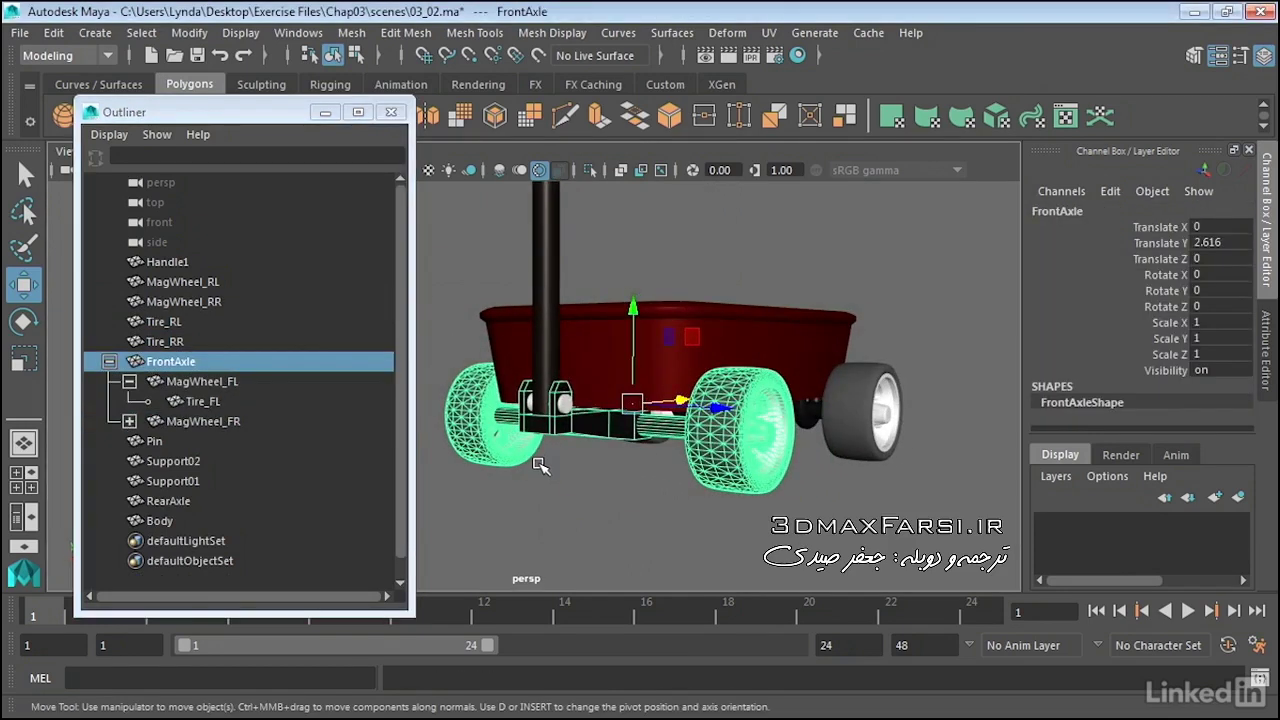
# Rotate FrontAxle to check that both front wheels turn with it.
pyautogui.press('e')
pyautogui.moveTo(660, 410); pyautogui.dragTo(731, 485)
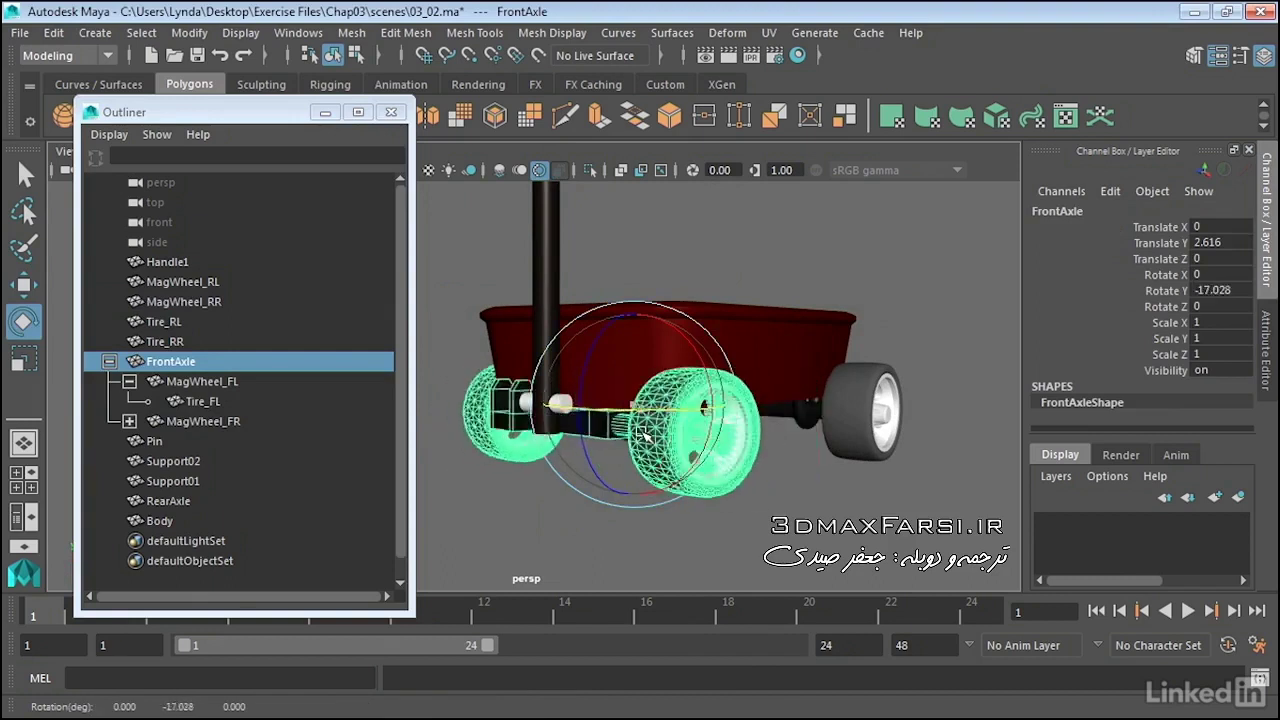
pyautogui.click(852, 532)
pyautogui.moveTo(882, 503)
pyautogui.keyDown('alt'); pyautogui.mouseDown()
pyautogui.moveTo(872, 517)
pyautogui.moveTo(800, 495)
pyautogui.mouseUp(); pyautogui.keyUp('alt')
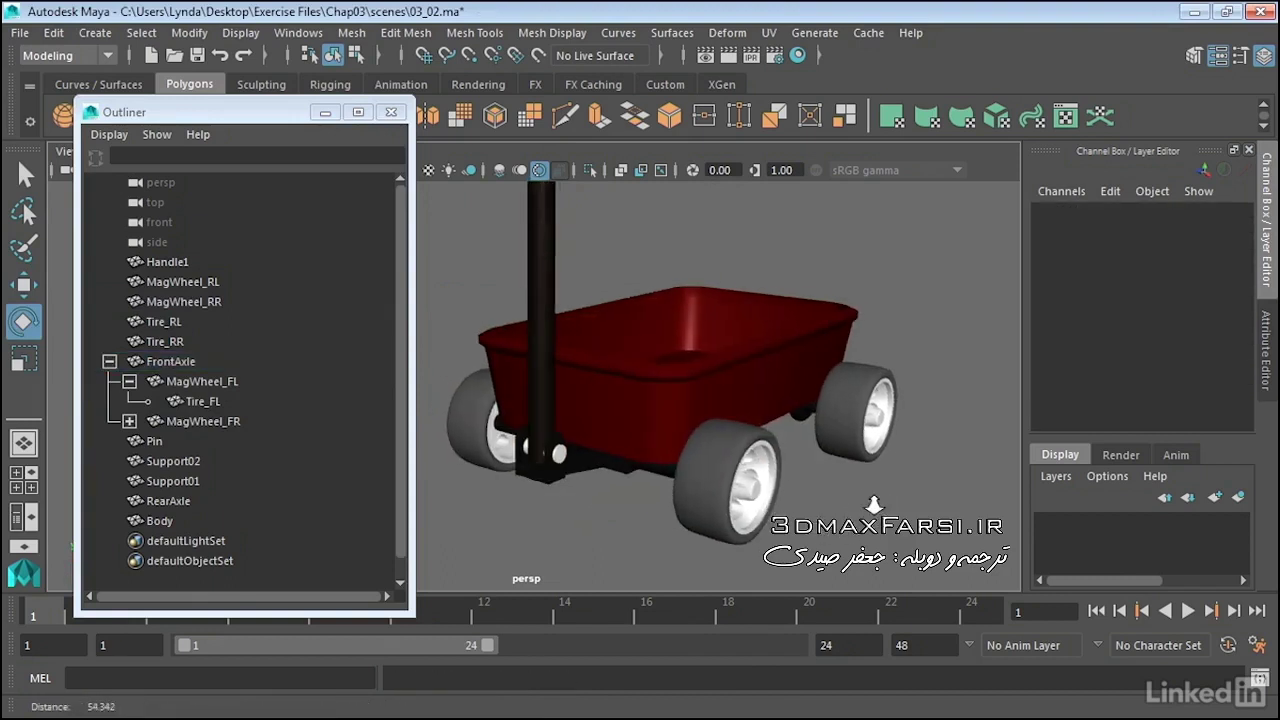
pyautogui.scroll(-2, 795, 490)
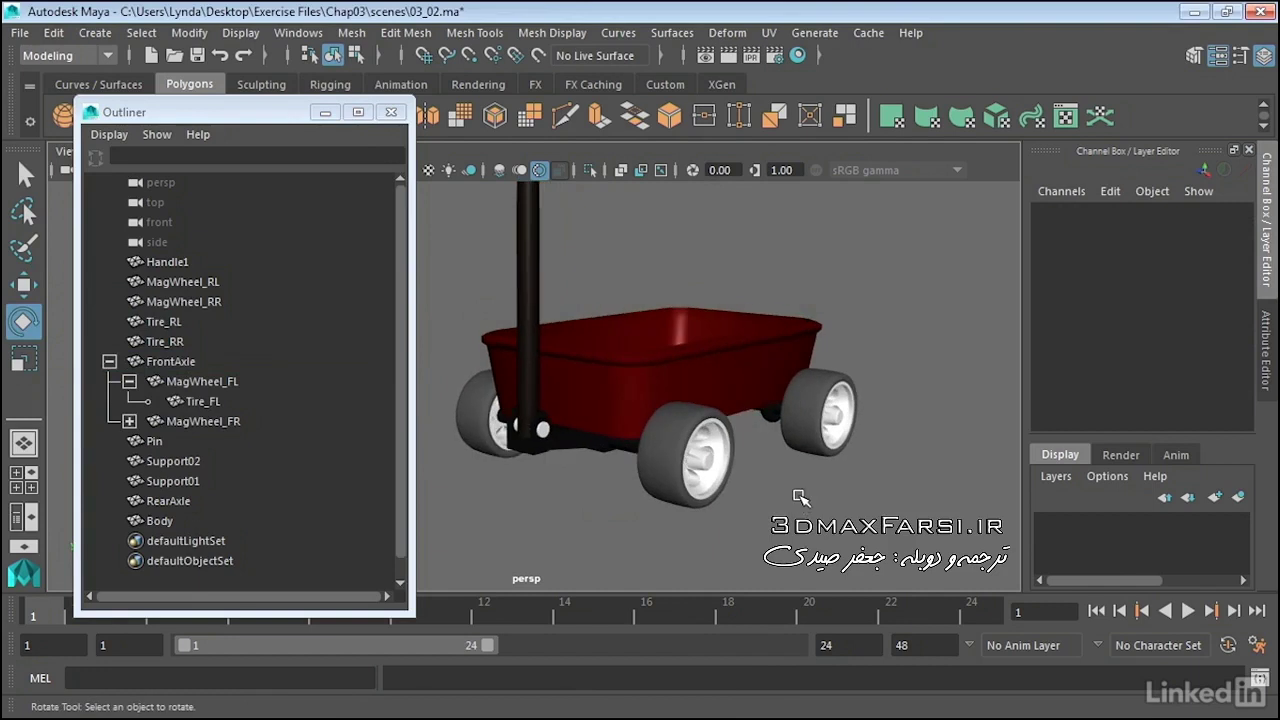
# Parent Tire_RL under MagWheel_RL and Tire_RR under MagWheel_RR.
pyautogui.click(212, 288)
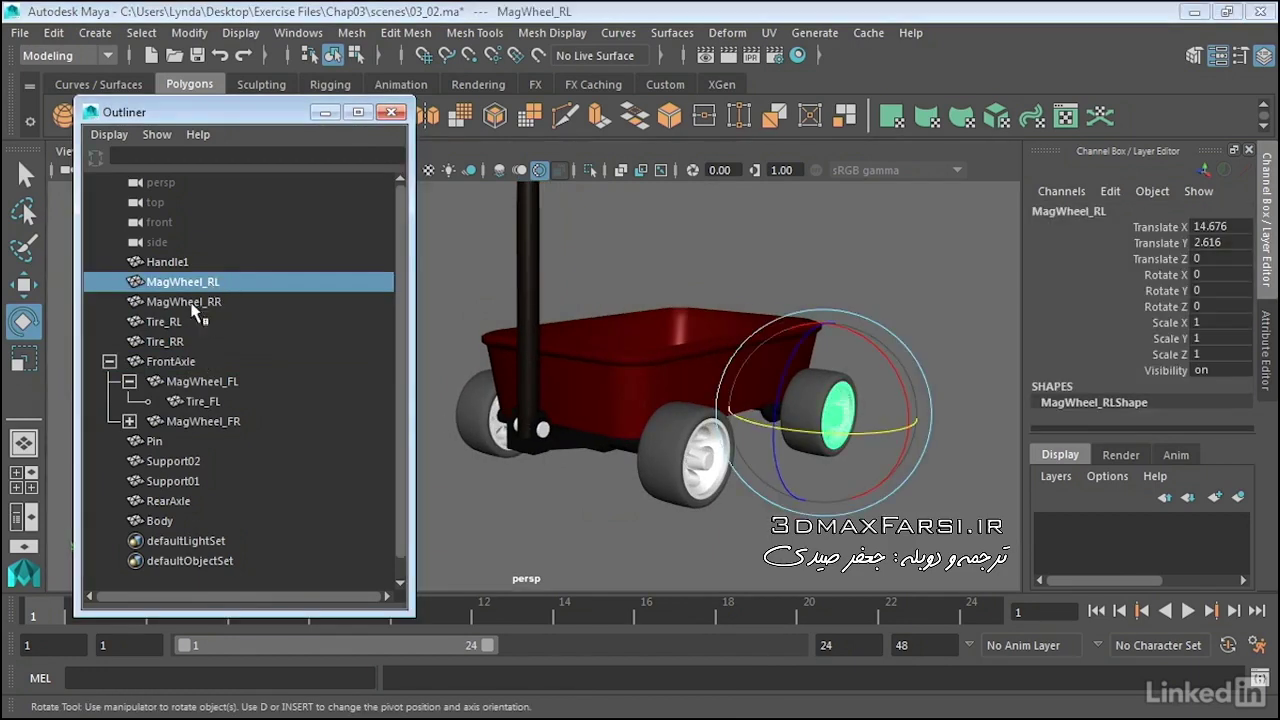
pyautogui.click(165, 321)
pyautogui.moveTo(165, 321); pyautogui.dragTo(192, 296, button='middle')
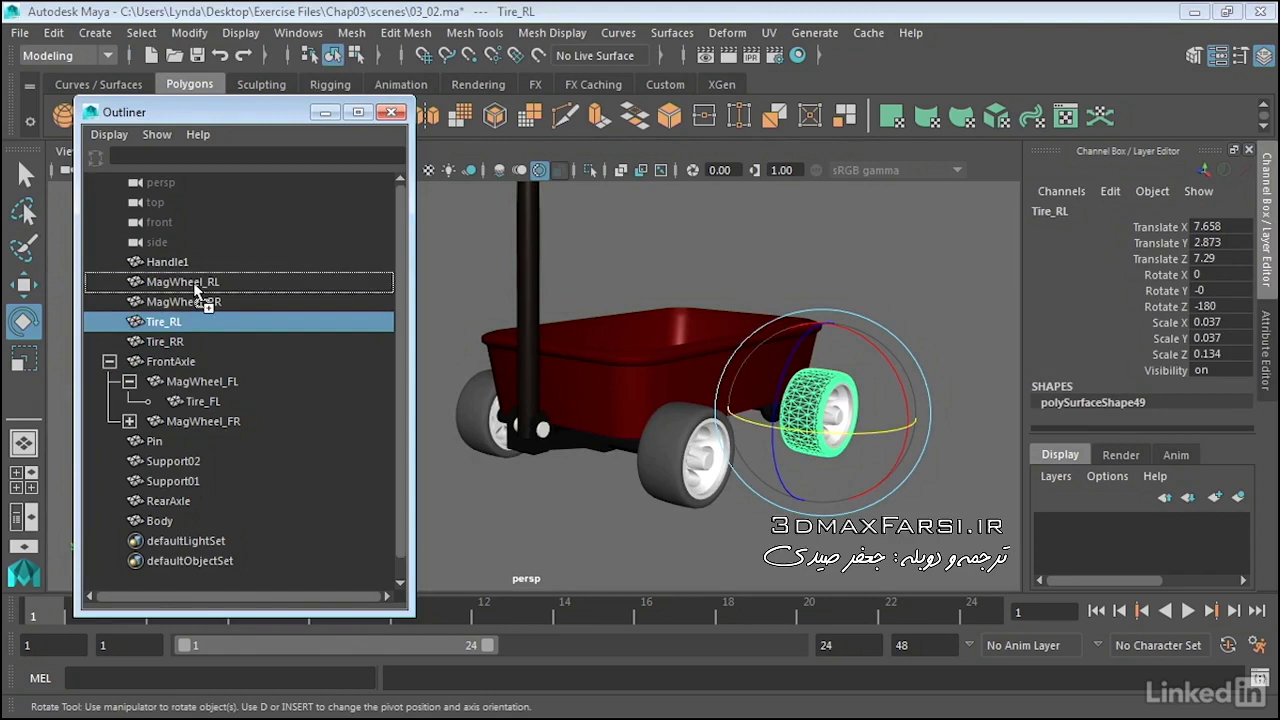
pyautogui.click(172, 323)
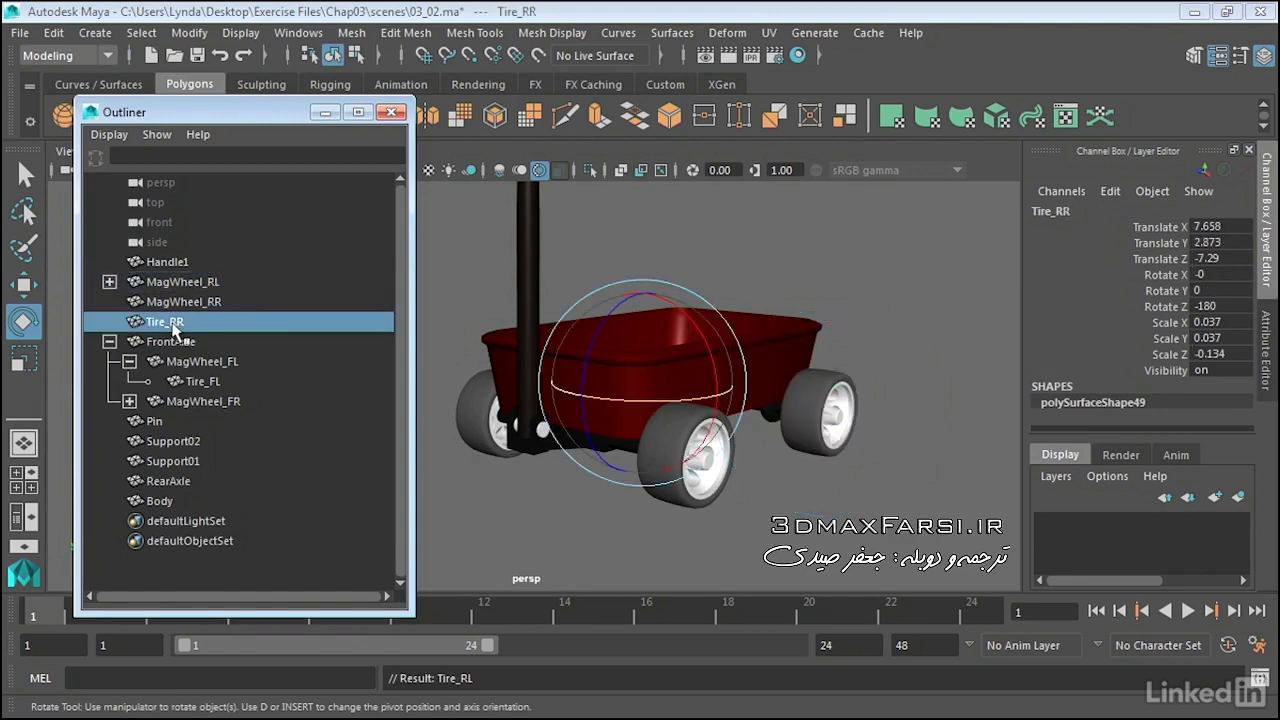
pyautogui.moveTo(172, 323); pyautogui.dragTo(190, 302, button='middle')
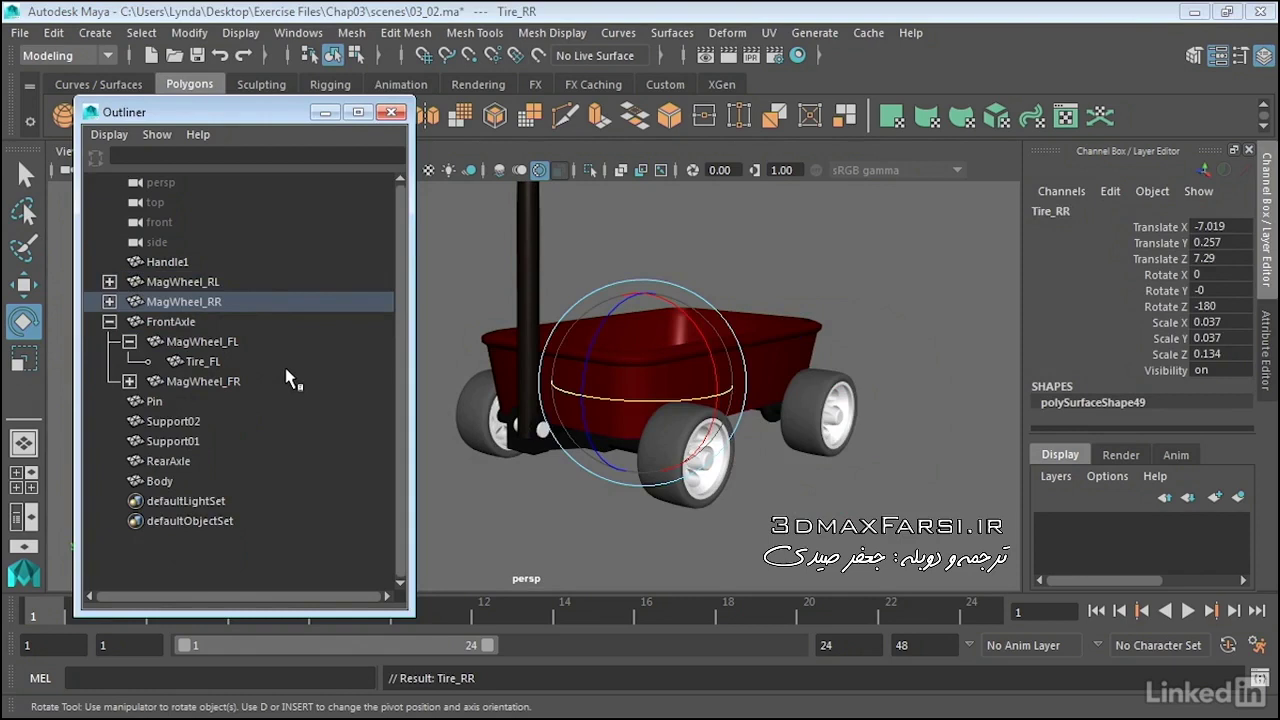
# Parent MagWheel_RL and MagWheel_RR together under RearAxle and expand it to confirm.
pyautogui.click(204, 284)
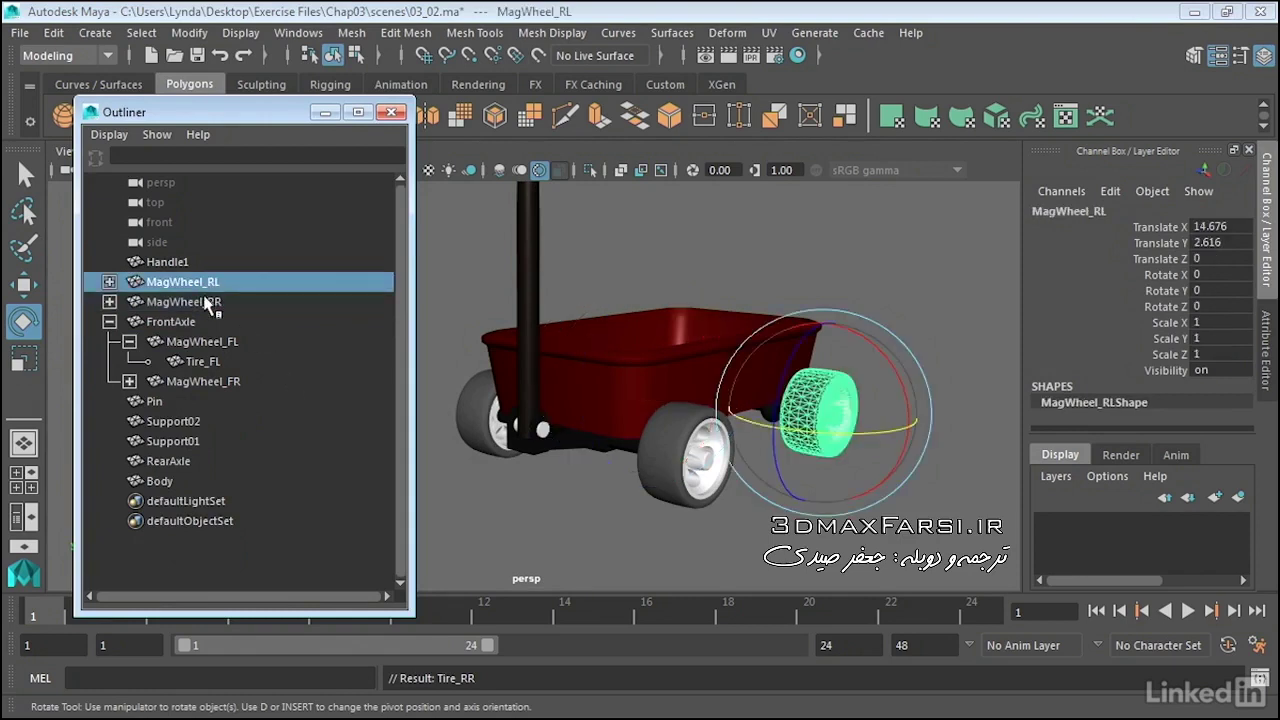
pyautogui.keyDown('ctrl'); pyautogui.click(204, 305); pyautogui.keyUp('ctrl')
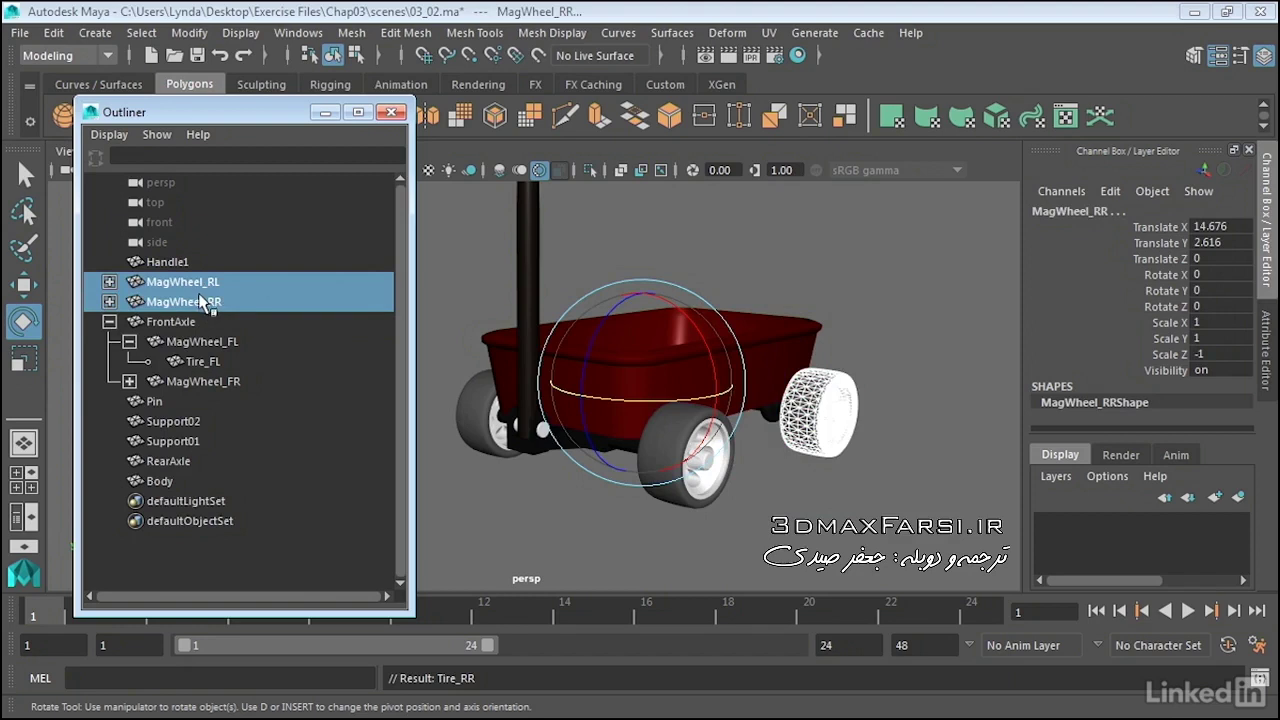
pyautogui.moveTo(204, 302); pyautogui.dragTo(183, 466, button='middle')
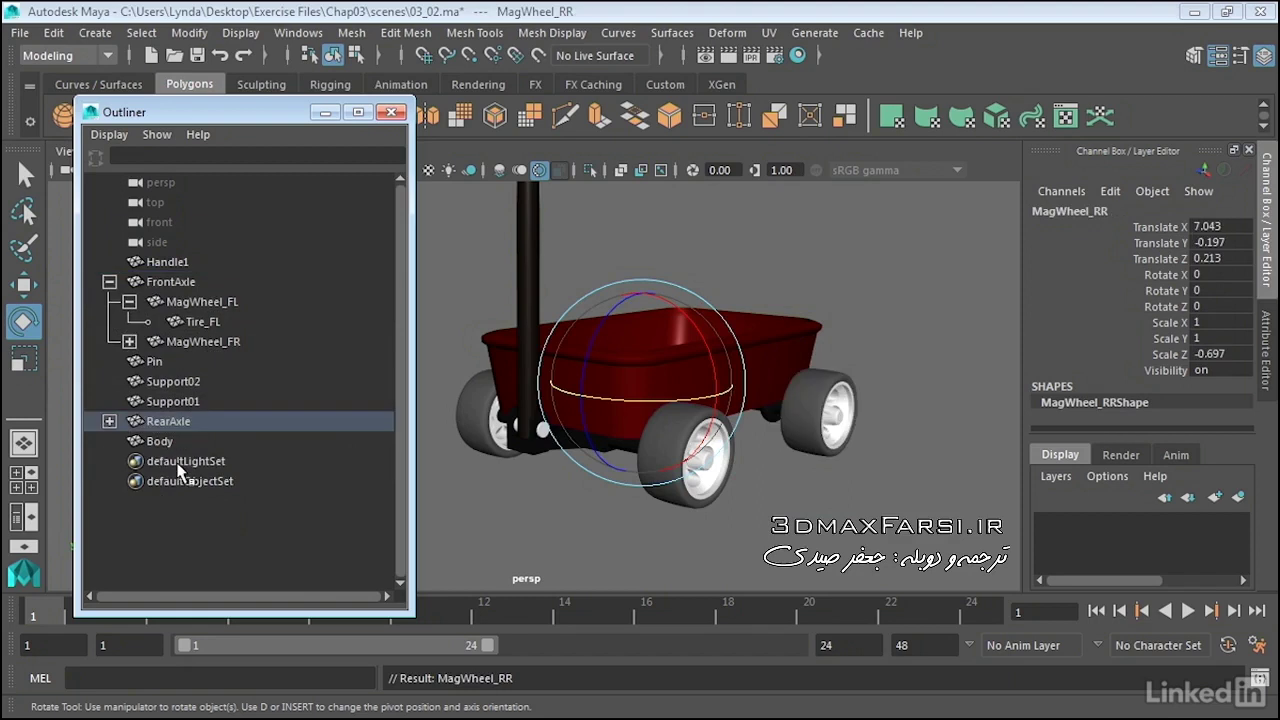
pyautogui.click(109, 421)
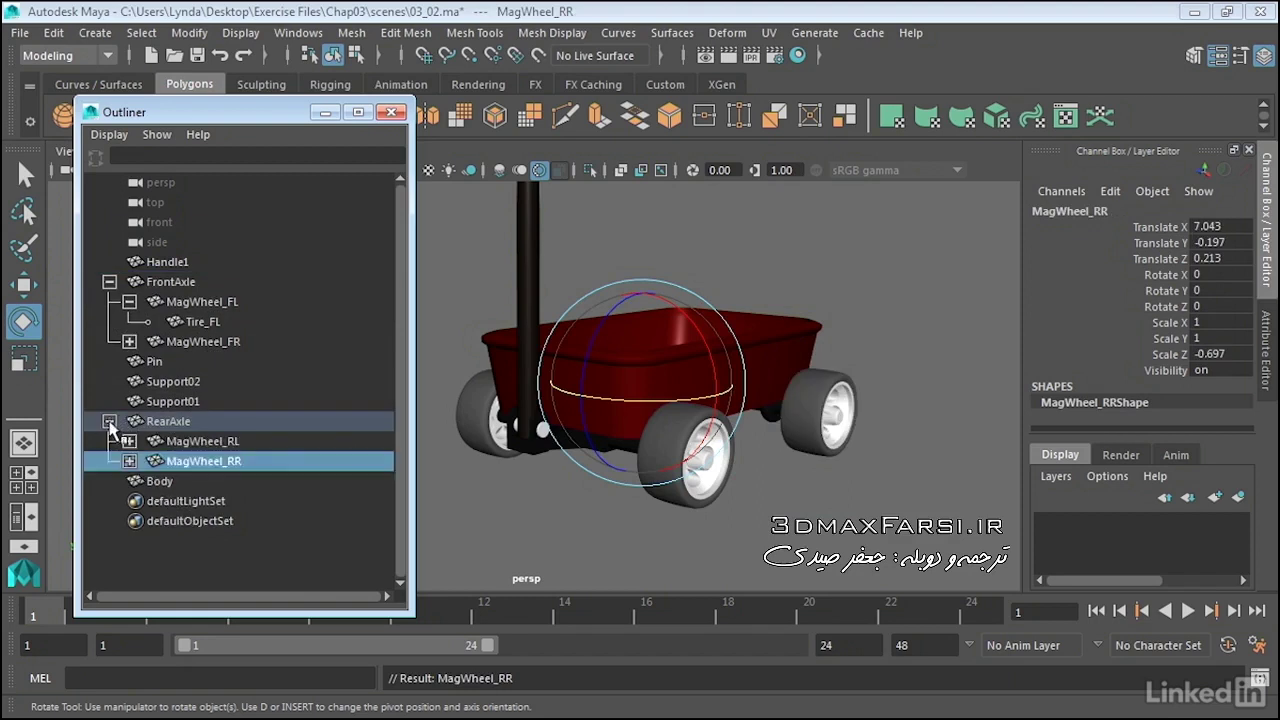
pyautogui.click(109, 421)
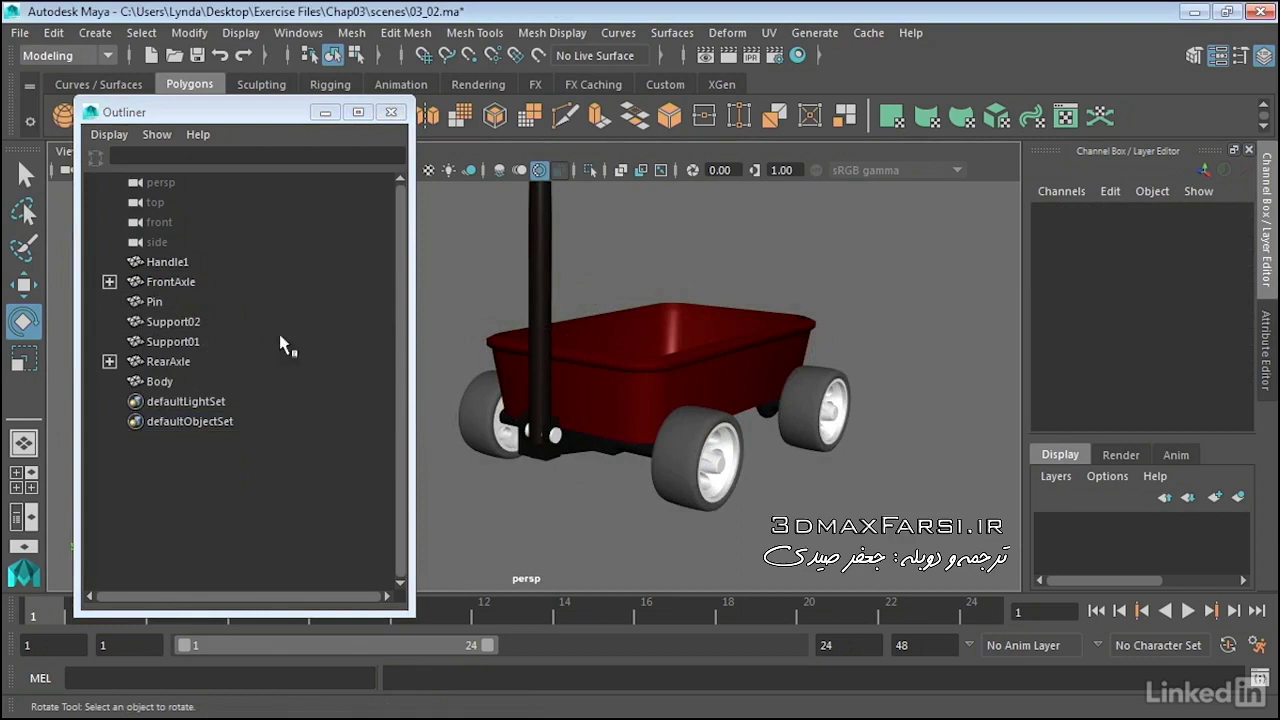
# Parent FrontAxle and RearAxle together under Body, then select Body to check the wagon.
pyautogui.click(192, 283)
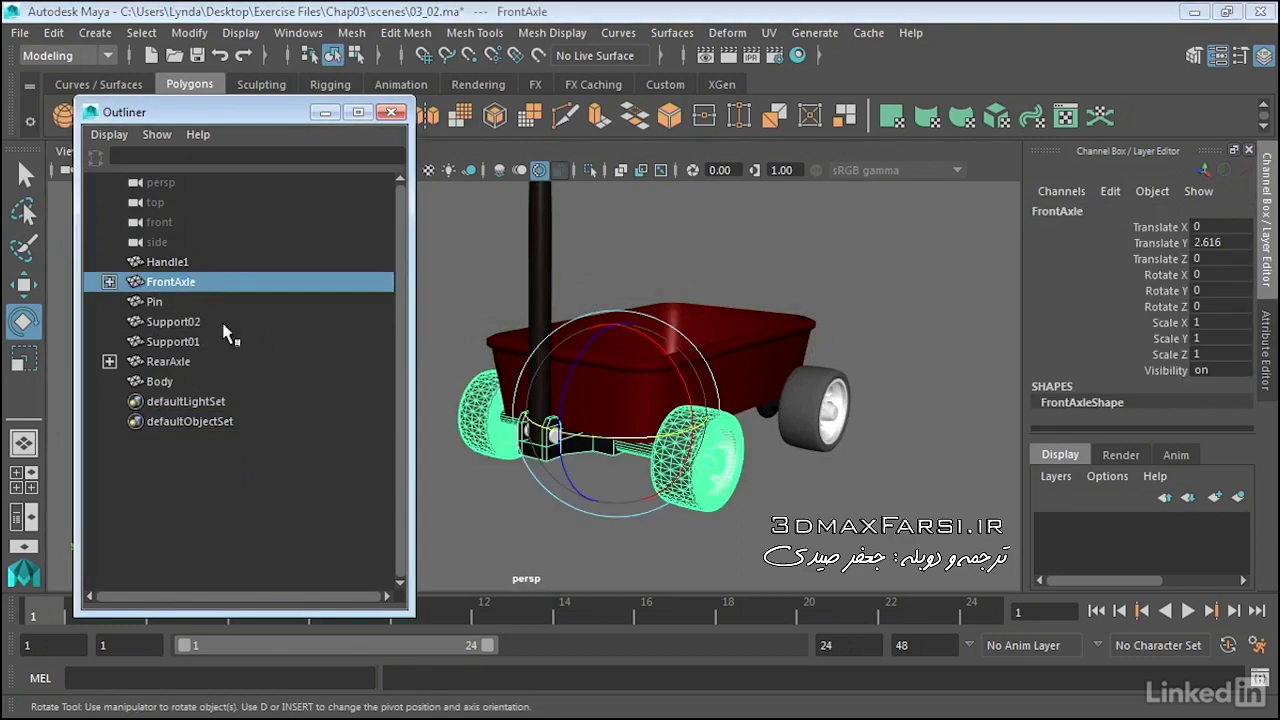
pyautogui.keyDown('ctrl'); pyautogui.click(192, 366); pyautogui.keyUp('ctrl')
pyautogui.moveTo(192, 366); pyautogui.dragTo(170, 378, button='middle')
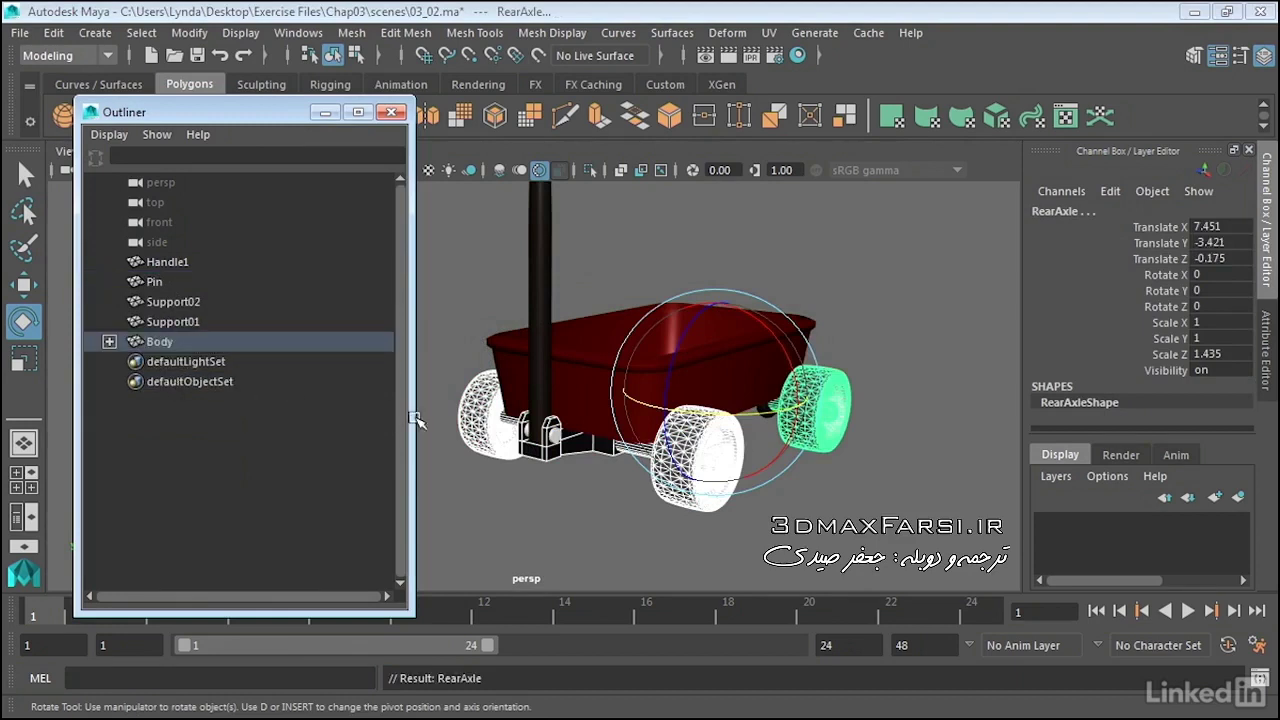
pyautogui.click(605, 365)
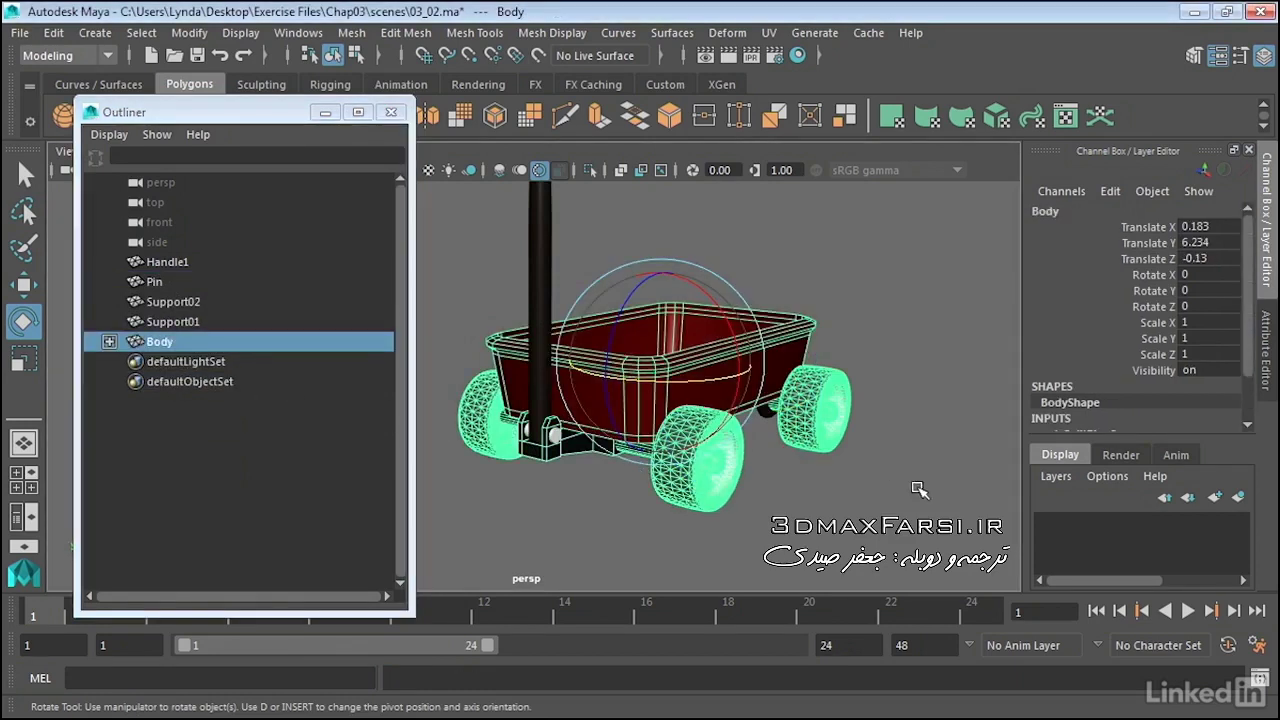
pyautogui.moveTo(894, 487)
pyautogui.keyDown('alt'); pyautogui.mouseDown()
pyautogui.moveTo(807, 463)
pyautogui.moveTo(788, 490)
pyautogui.moveTo(690, 354)
pyautogui.moveTo(614, 366)
pyautogui.mouseUp(); pyautogui.keyUp('alt')
# Select the handle and Pin to inspect how they attach to the wagon.
pyautogui.click(540, 253)
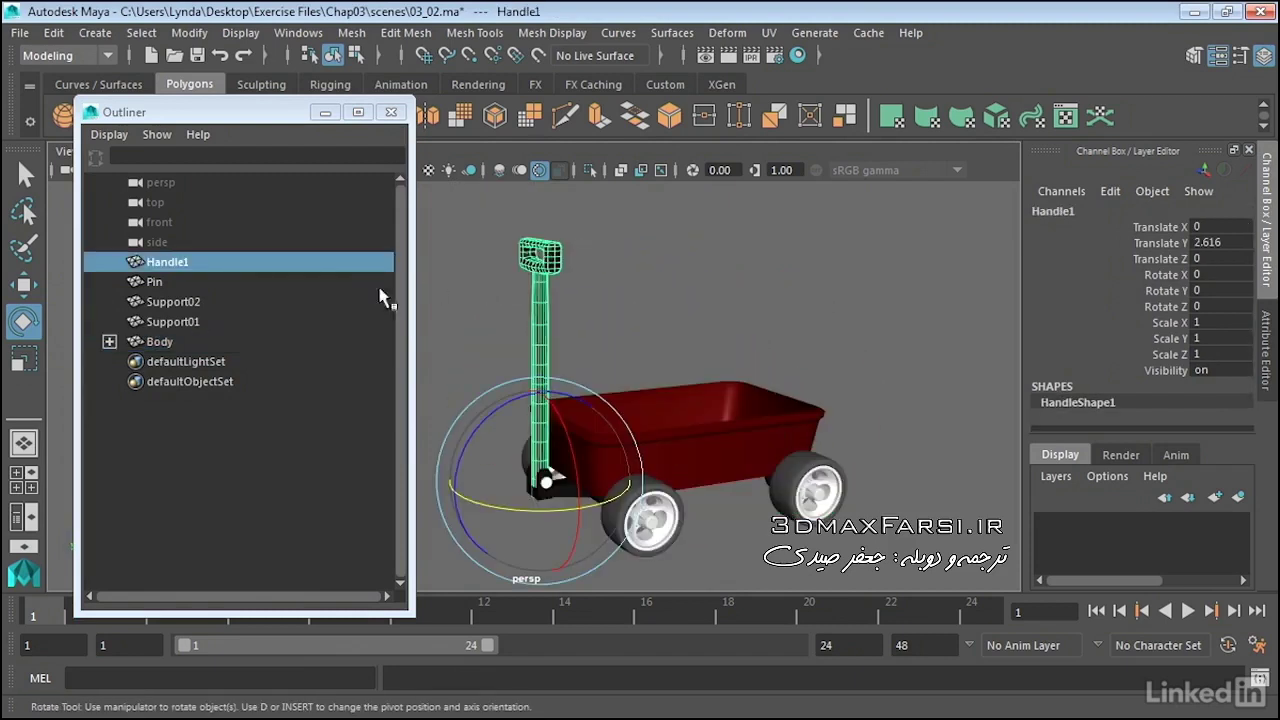
pyautogui.click(160, 284)
pyautogui.keyDown('alt'); pyautogui.moveTo(770, 394); pyautogui.dragTo(784, 443, button='right'); pyautogui.keyUp('alt')
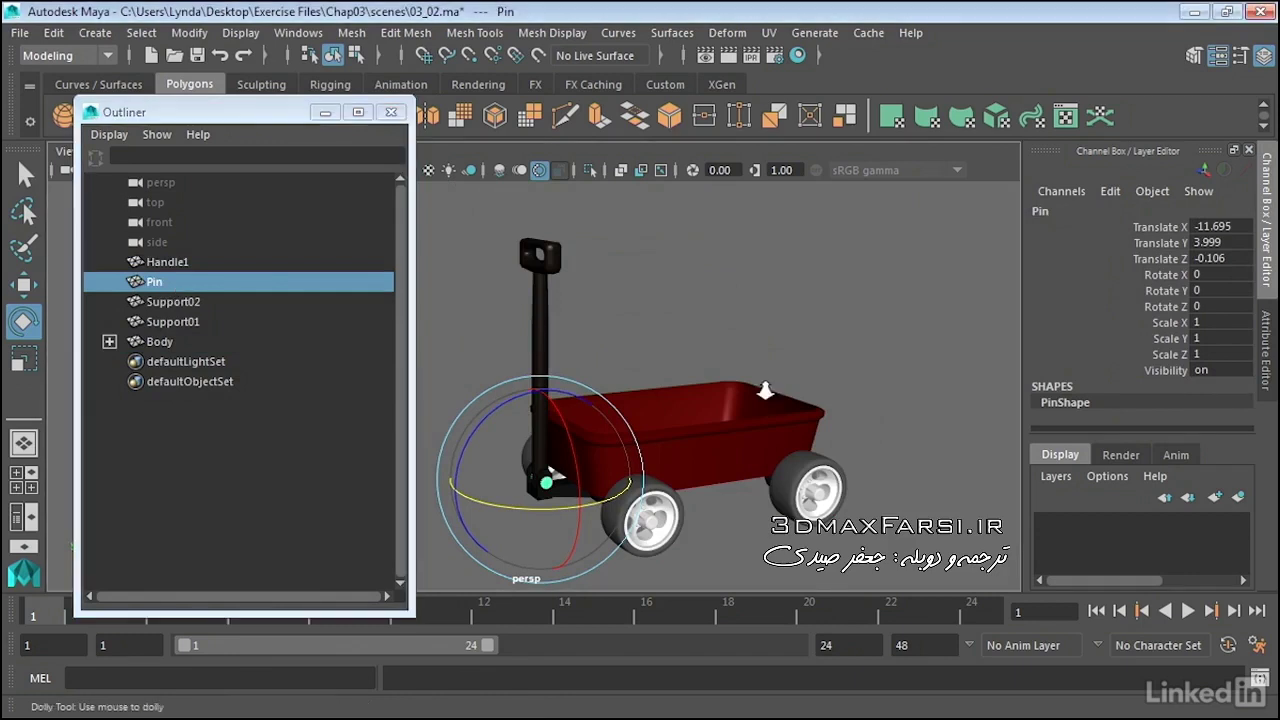
pyautogui.keyDown('alt'); pyautogui.moveTo(821, 416); pyautogui.dragTo(790, 420); pyautogui.keyUp('alt')
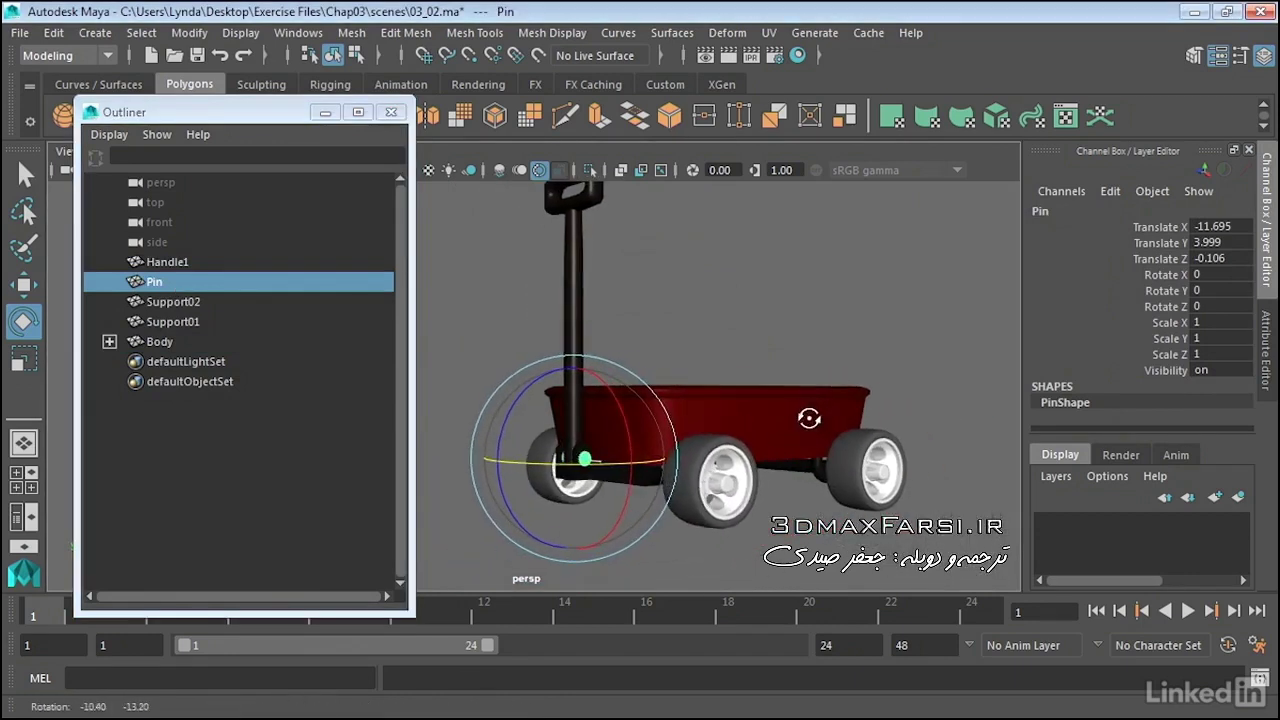
pyautogui.click(240, 463)
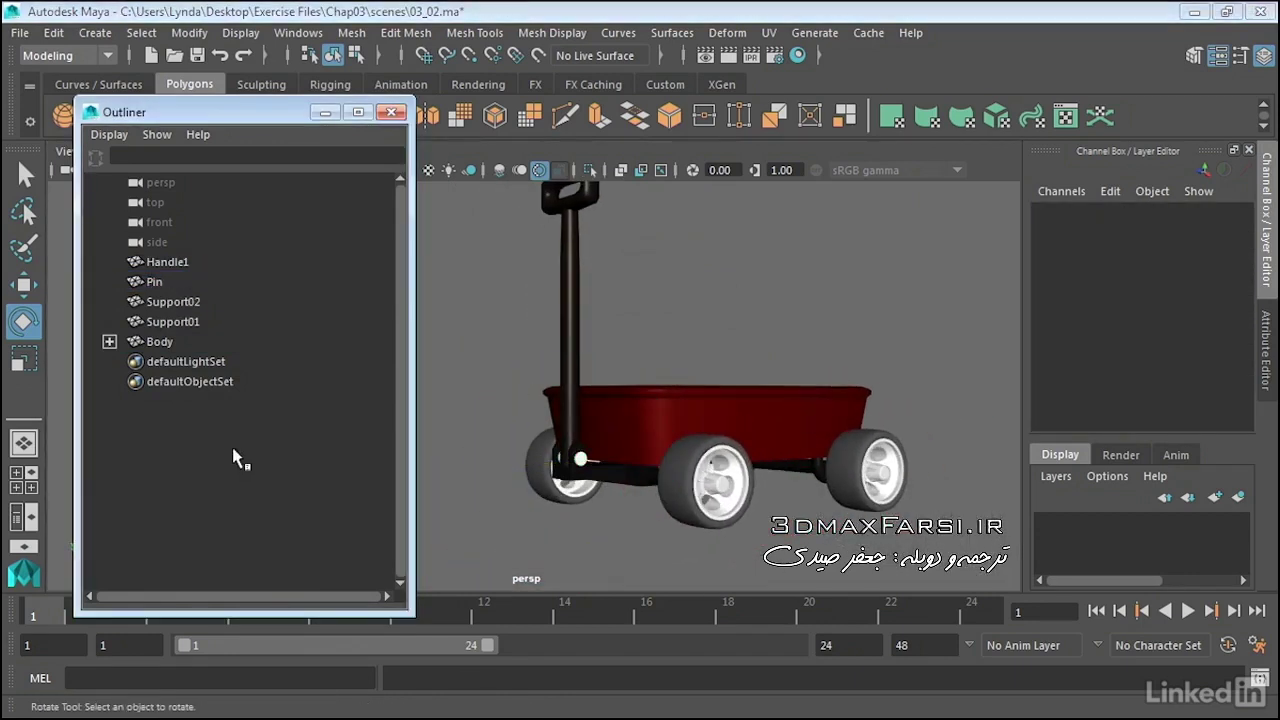
# Parent Handle1 under Pin.
pyautogui.click(180, 268)
pyautogui.moveTo(180, 265); pyautogui.dragTo(161, 285, button='middle')
pyautogui.click(155, 266)
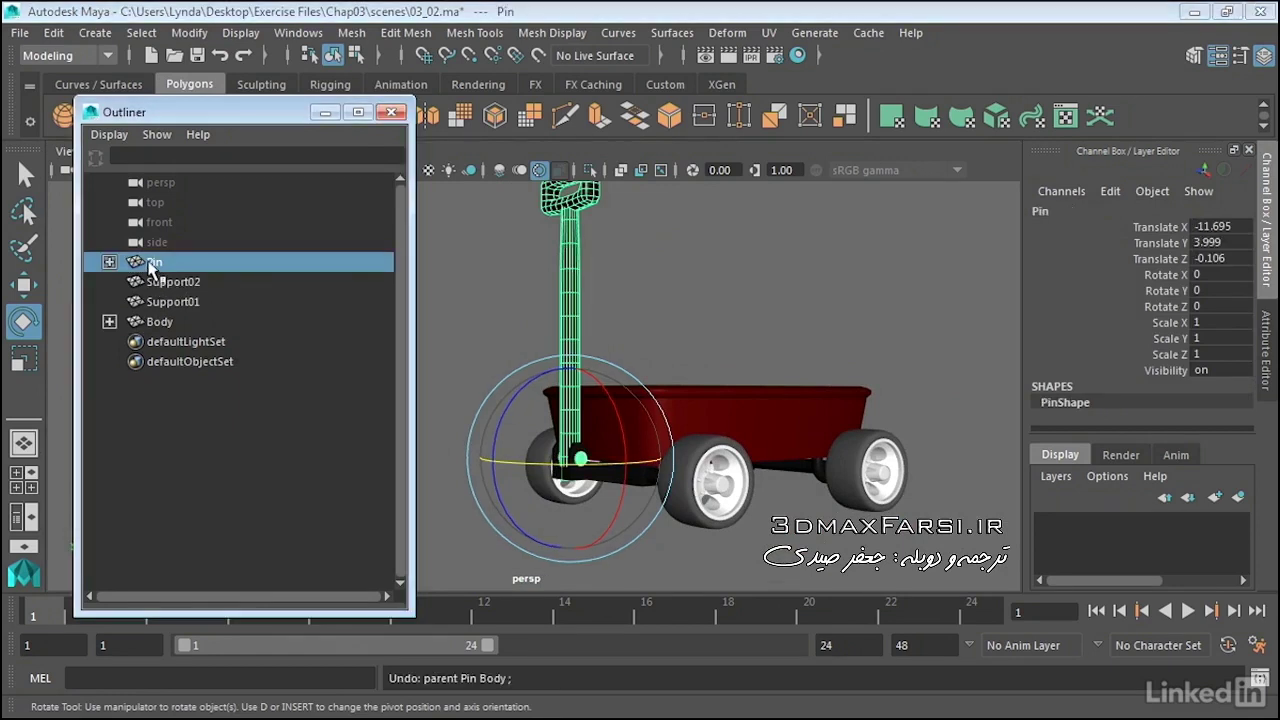
pyautogui.keyDown('alt'); pyautogui.moveTo(554, 427); pyautogui.dragTo(517, 405); pyautogui.keyUp('alt')
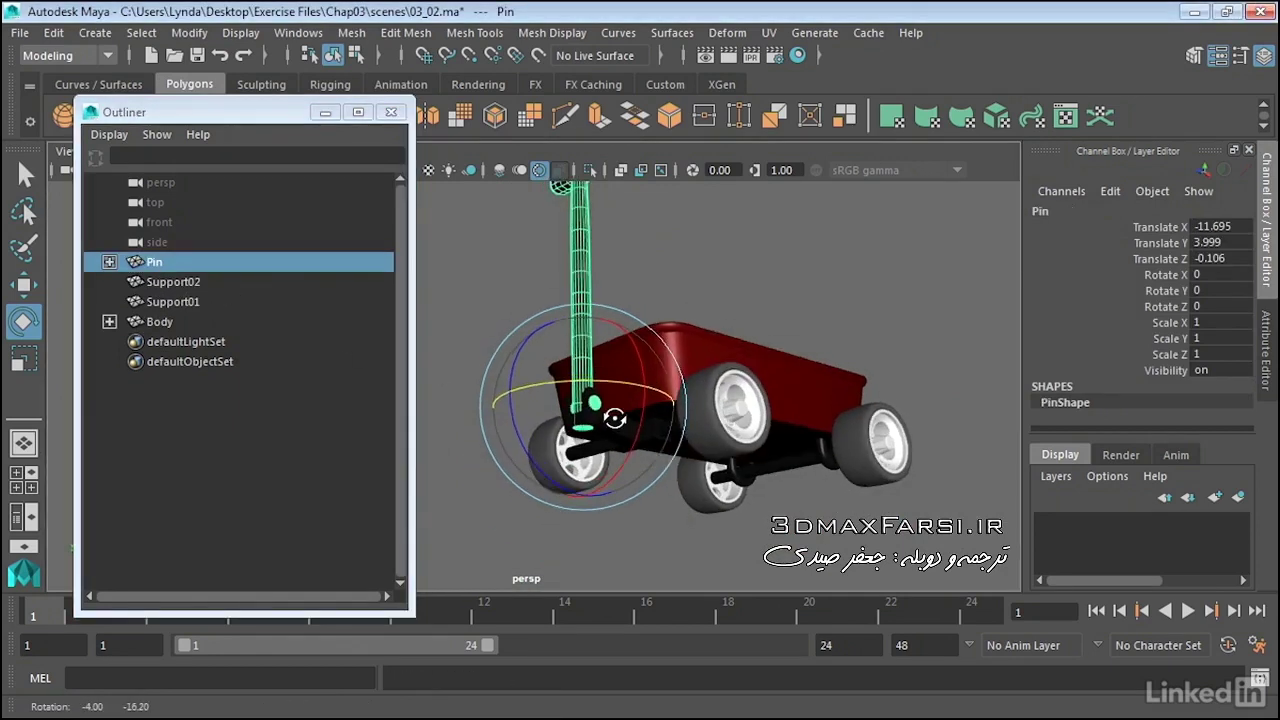
# Expand Body and parent Pin, with its handle, under FrontAxle.
pyautogui.click(109, 322)
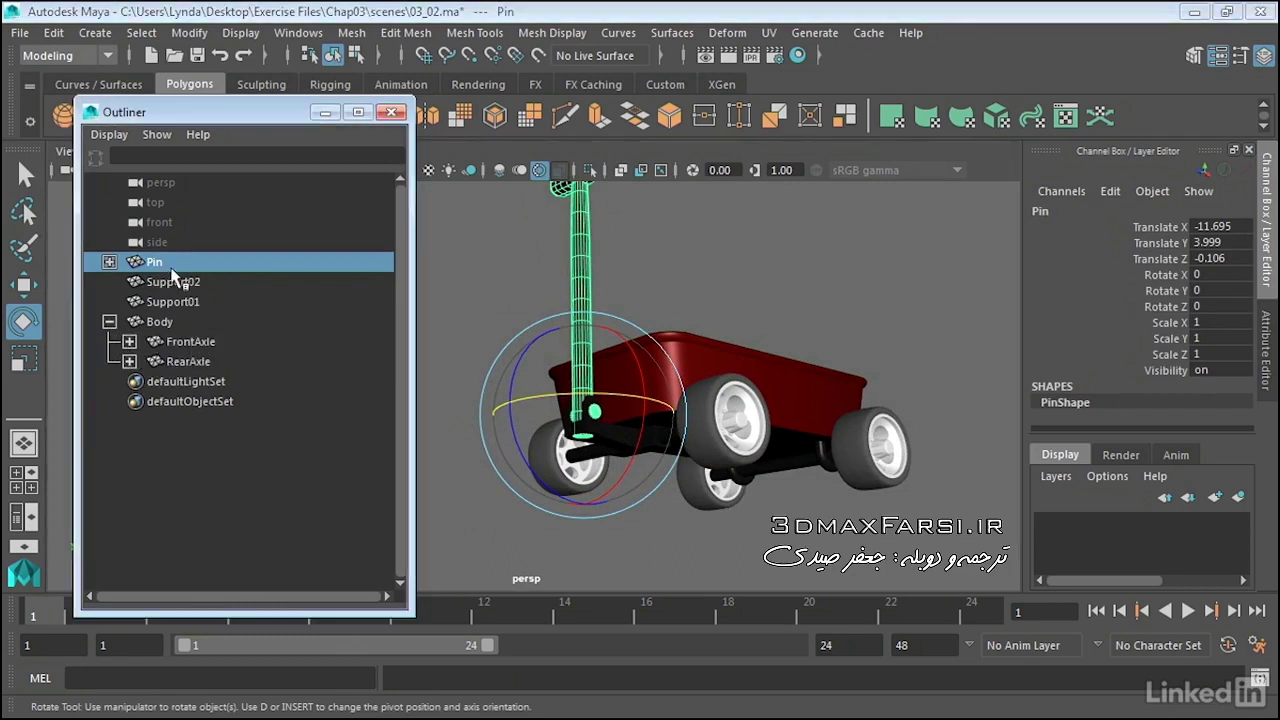
pyautogui.moveTo(165, 263)
pyautogui.mouseDown()
pyautogui.moveTo(199, 303)
pyautogui.moveTo(203, 343)
pyautogui.mouseUp()
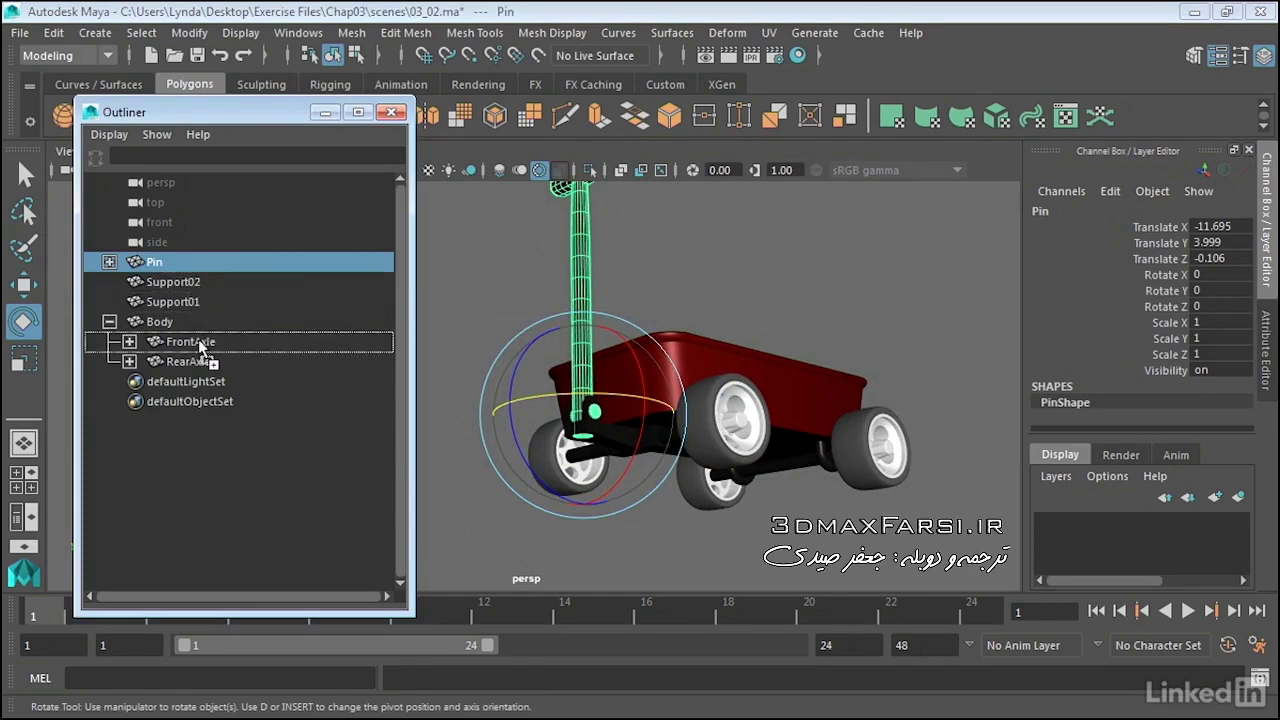
pyautogui.moveTo(198, 339); pyautogui.dragTo(198, 340)
pyautogui.click(190, 322)
pyautogui.moveTo(650, 426)
pyautogui.keyDown('alt'); pyautogui.mouseDown()
pyautogui.moveTo(643, 483)
pyautogui.moveTo(662, 520)
pyautogui.mouseUp(); pyautogui.keyUp('alt')
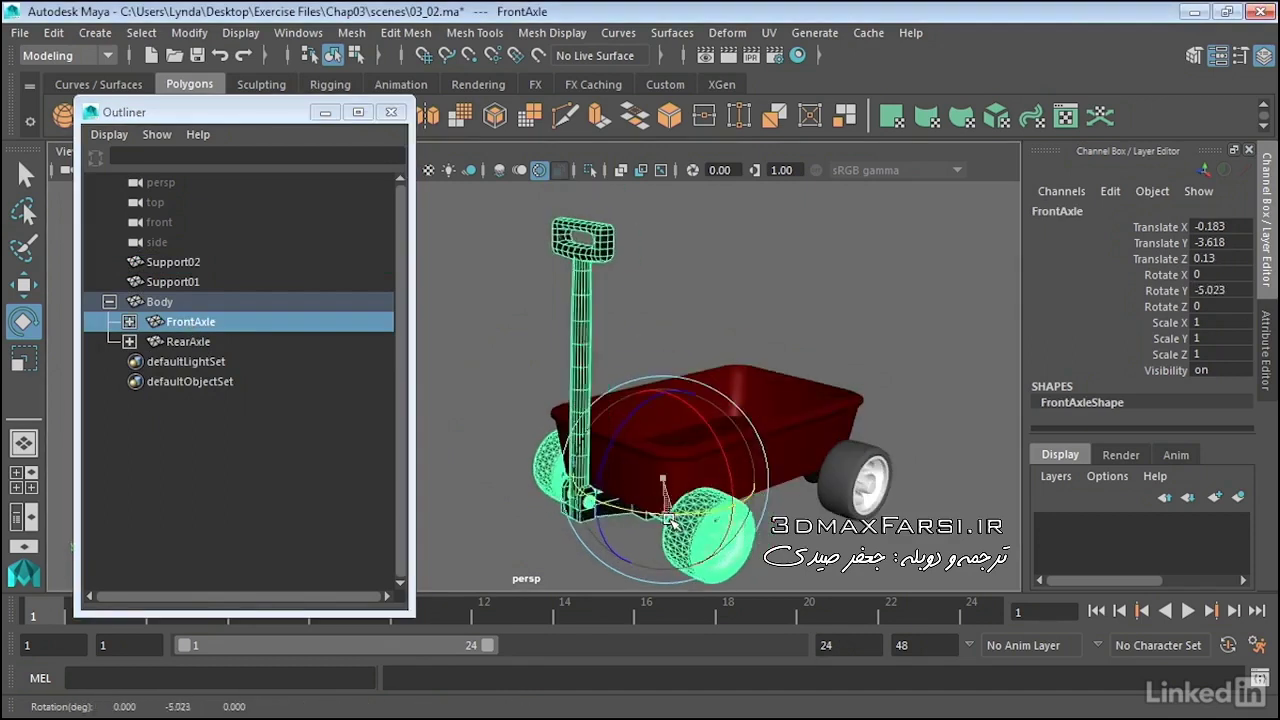
pyautogui.hotkey('ctrl', 'z')
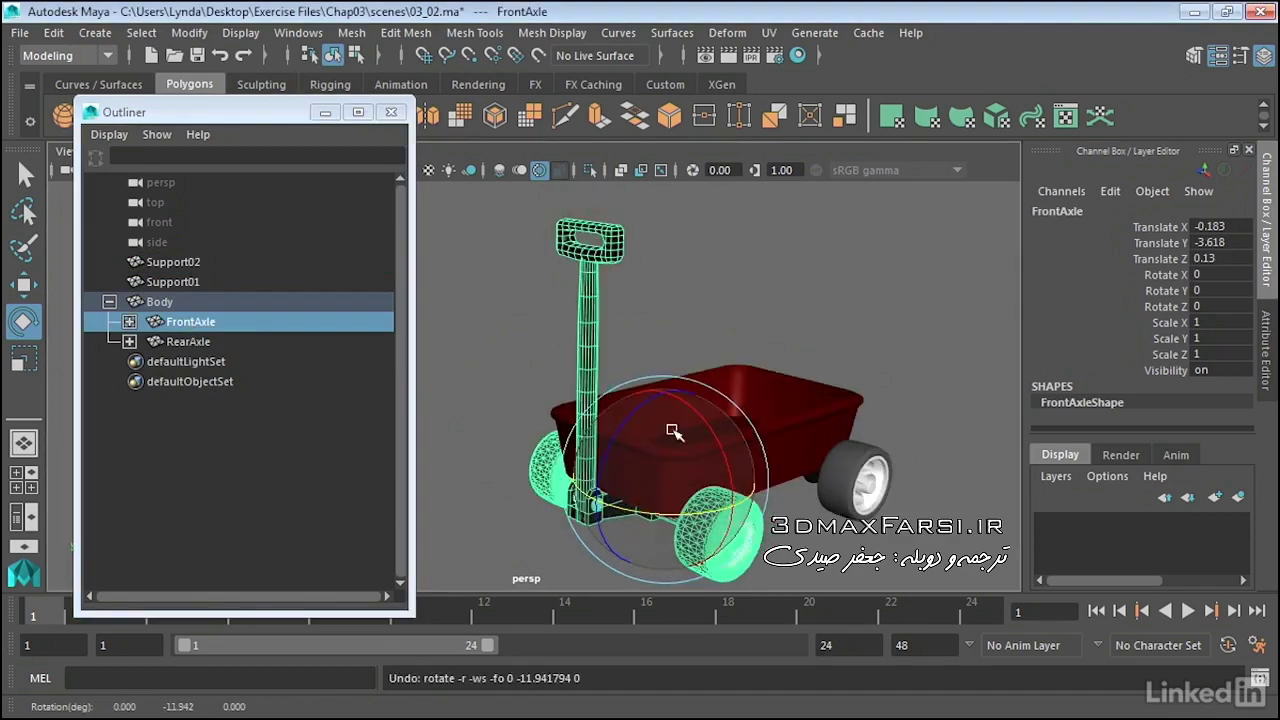
pyautogui.scroll(-1, 737, 320)
pyautogui.scroll(-2, 737, 320)
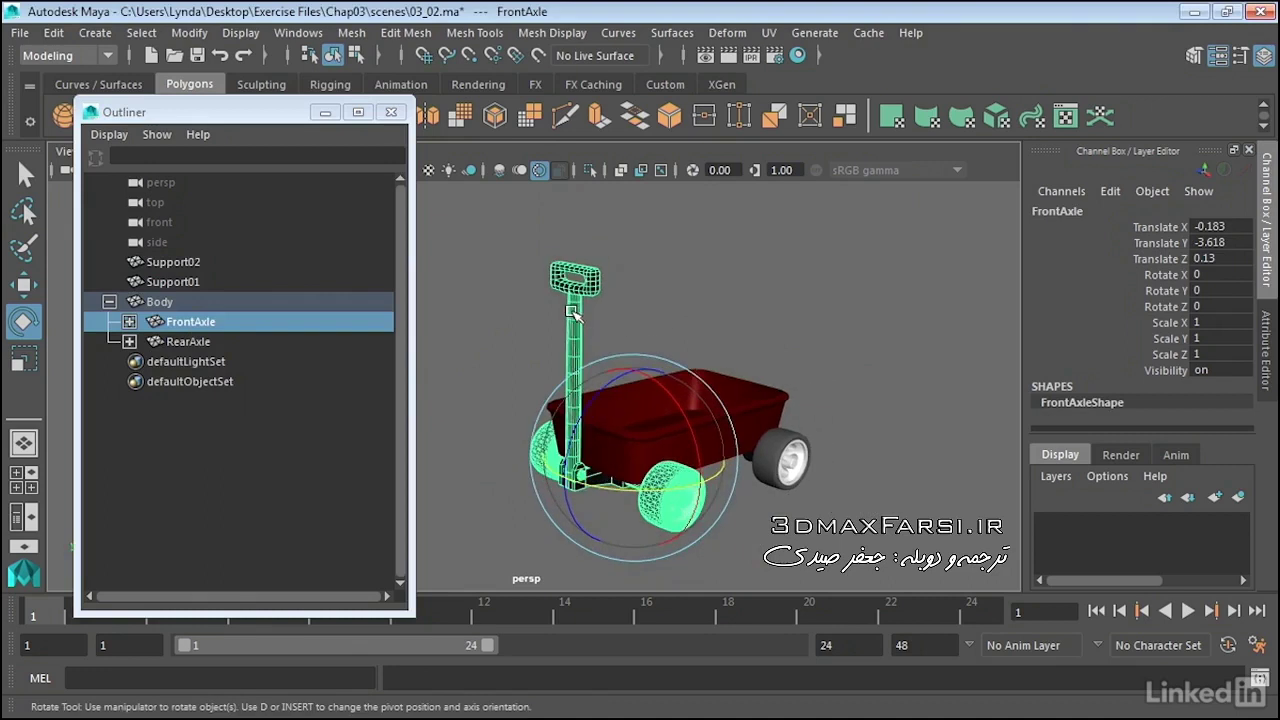
pyautogui.click(575, 315)
pyautogui.moveTo(533, 399)
pyautogui.mouseDown()
pyautogui.moveTo(545, 418)
pyautogui.moveTo(530, 440)
pyautogui.mouseUp()
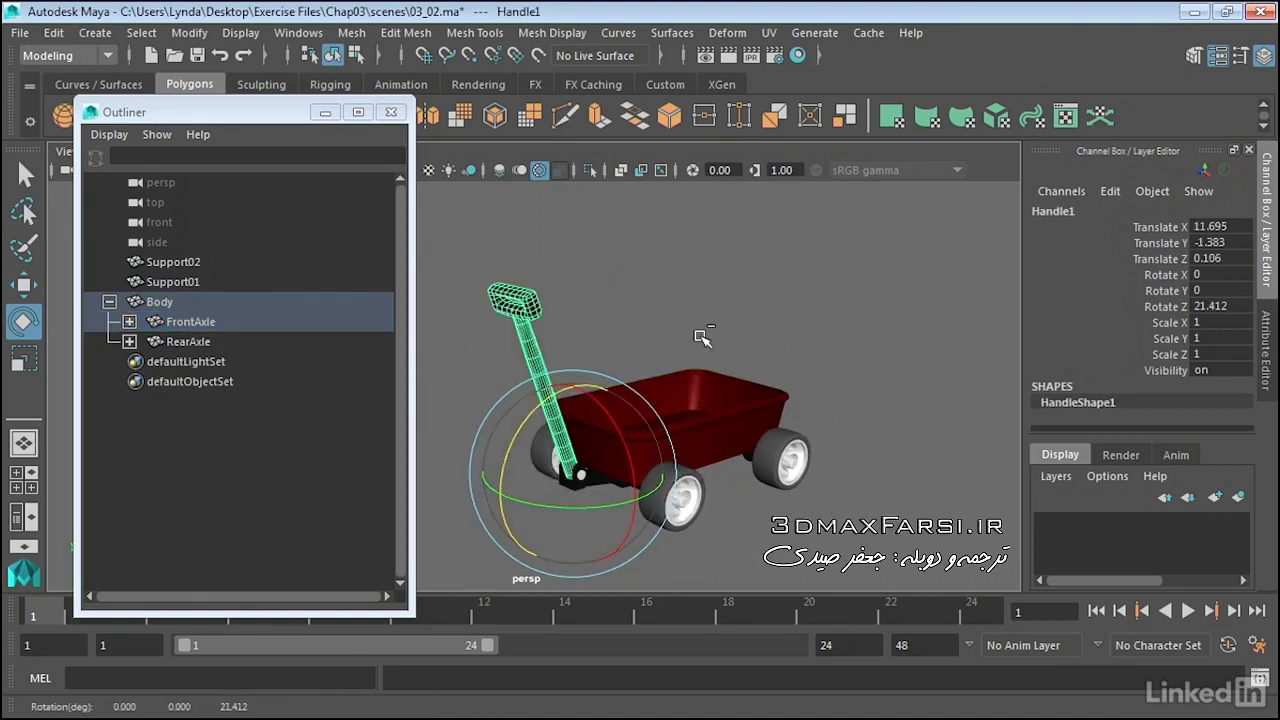
pyautogui.hotkey('ctrl', 'z')
pyautogui.click(788, 263)
pyautogui.click(760, 400)
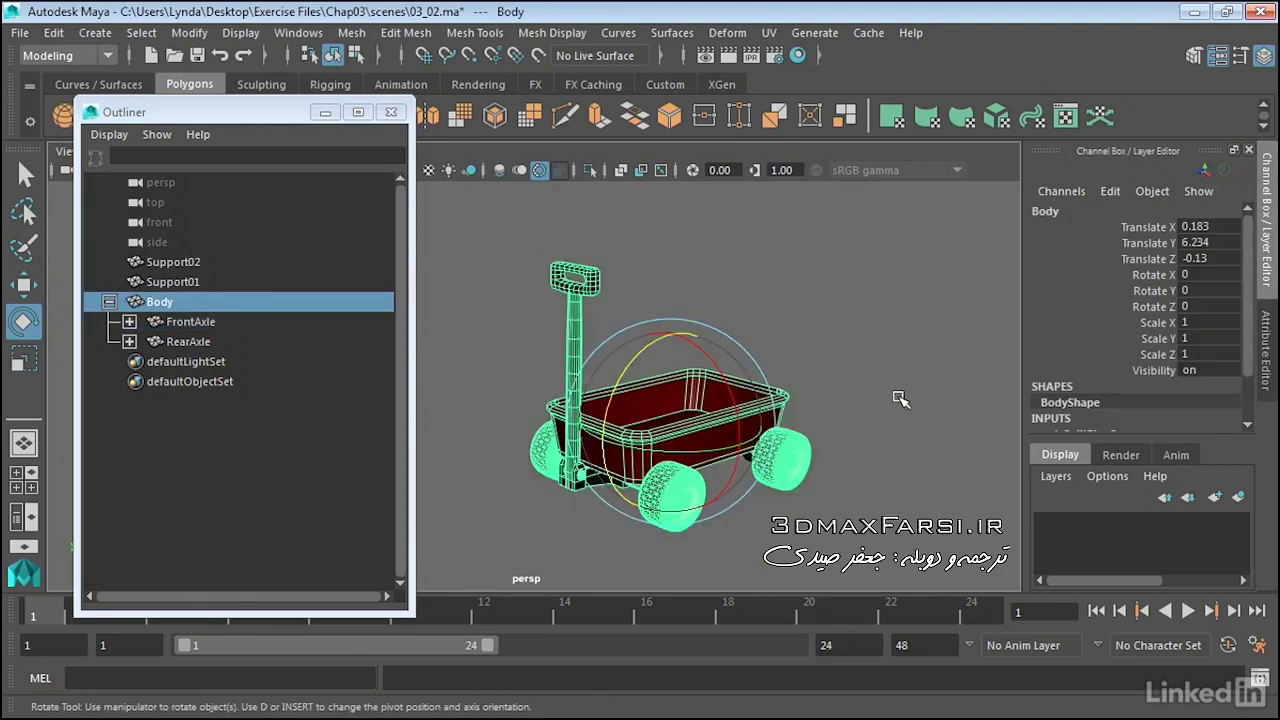
pyautogui.press('w')
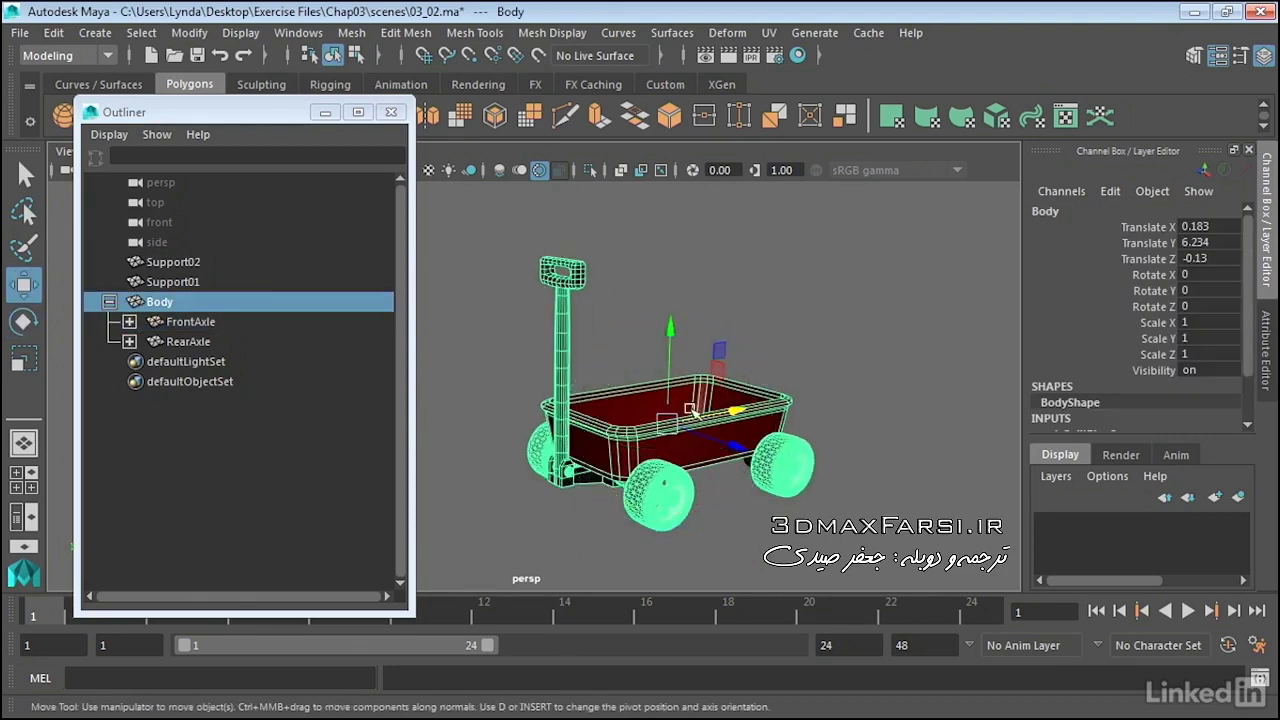
pyautogui.moveTo(670, 426)
pyautogui.mouseDown()
pyautogui.moveTo(470, 480)
pyautogui.moveTo(521, 440)
pyautogui.mouseUp()
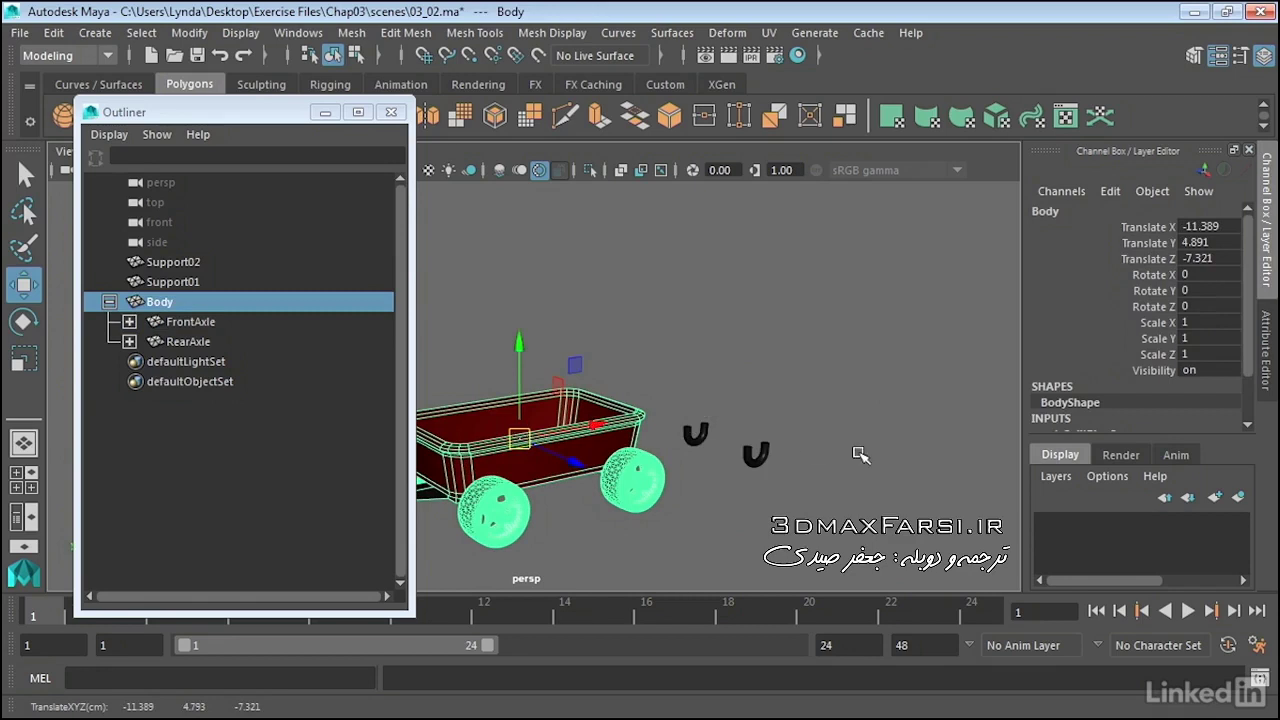
pyautogui.hotkey('ctrl', 'z')
pyautogui.hotkey('ctrl', 'z')
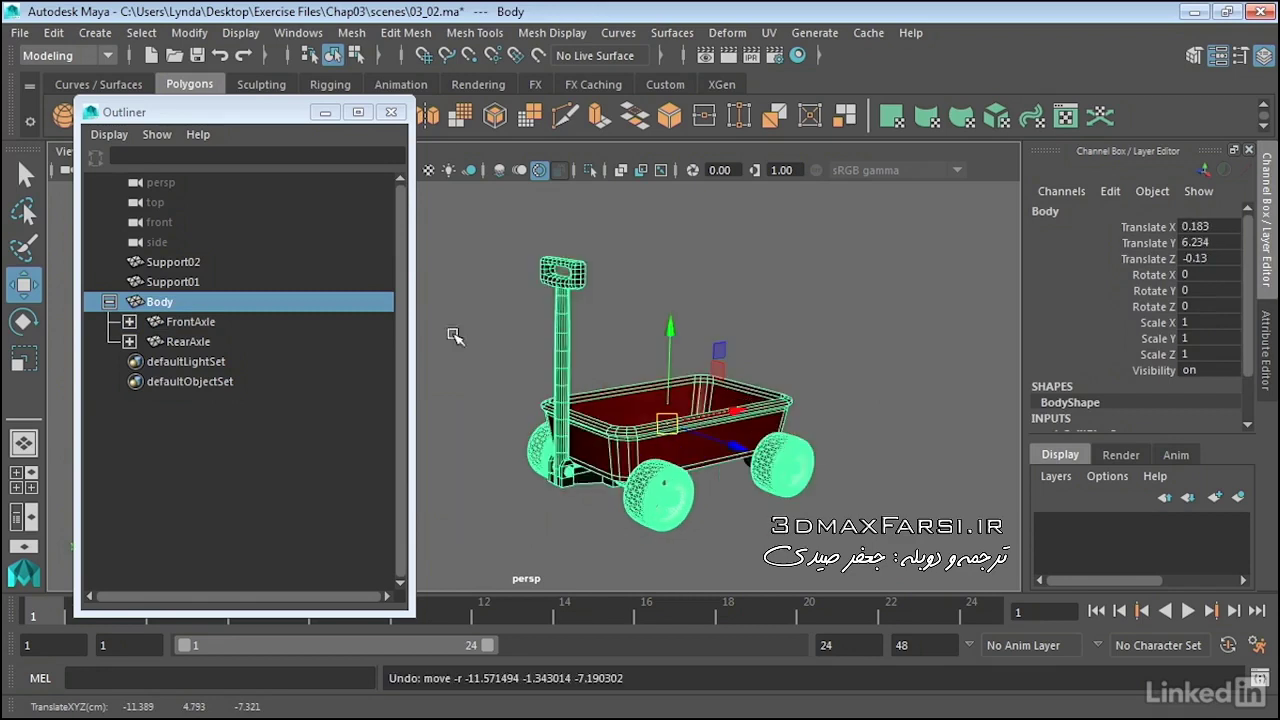
pyautogui.click(310, 361)
pyautogui.click(195, 264)
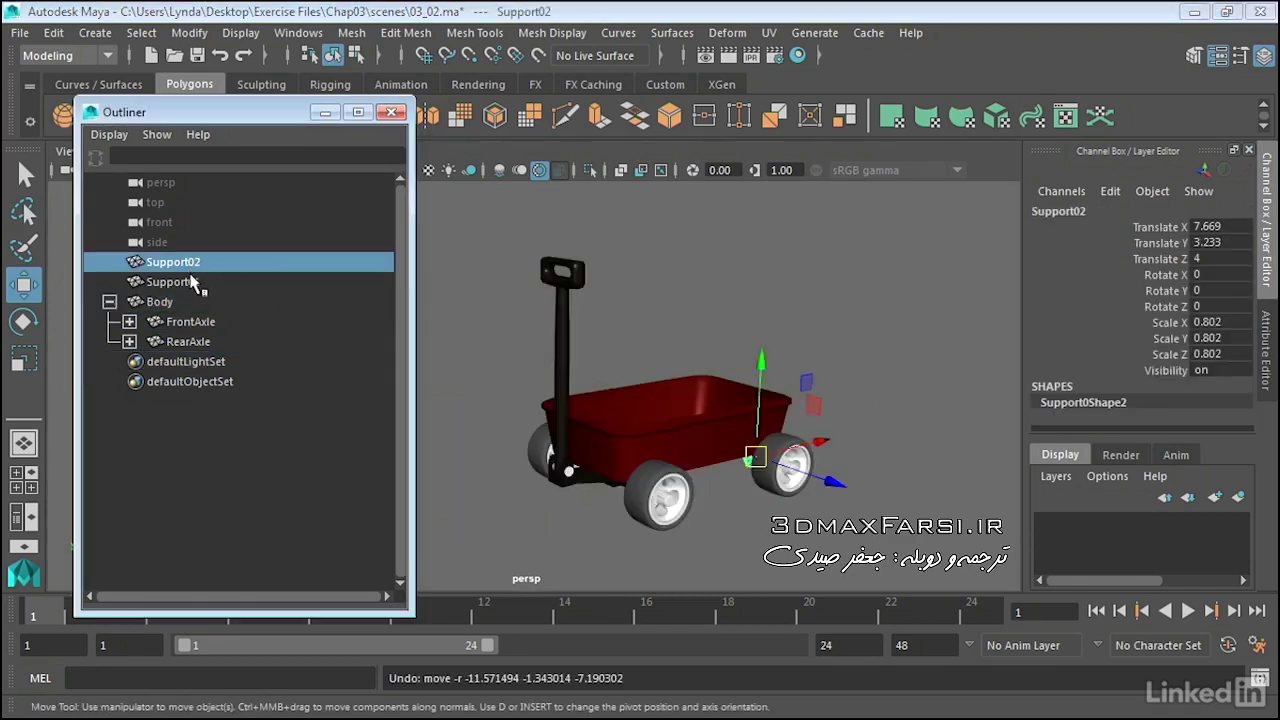
# Parent Support01 and Support02 under Body, then move Support01 above Support02.
pyautogui.keyDown('shift'); pyautogui.click(195, 281); pyautogui.keyUp('shift')
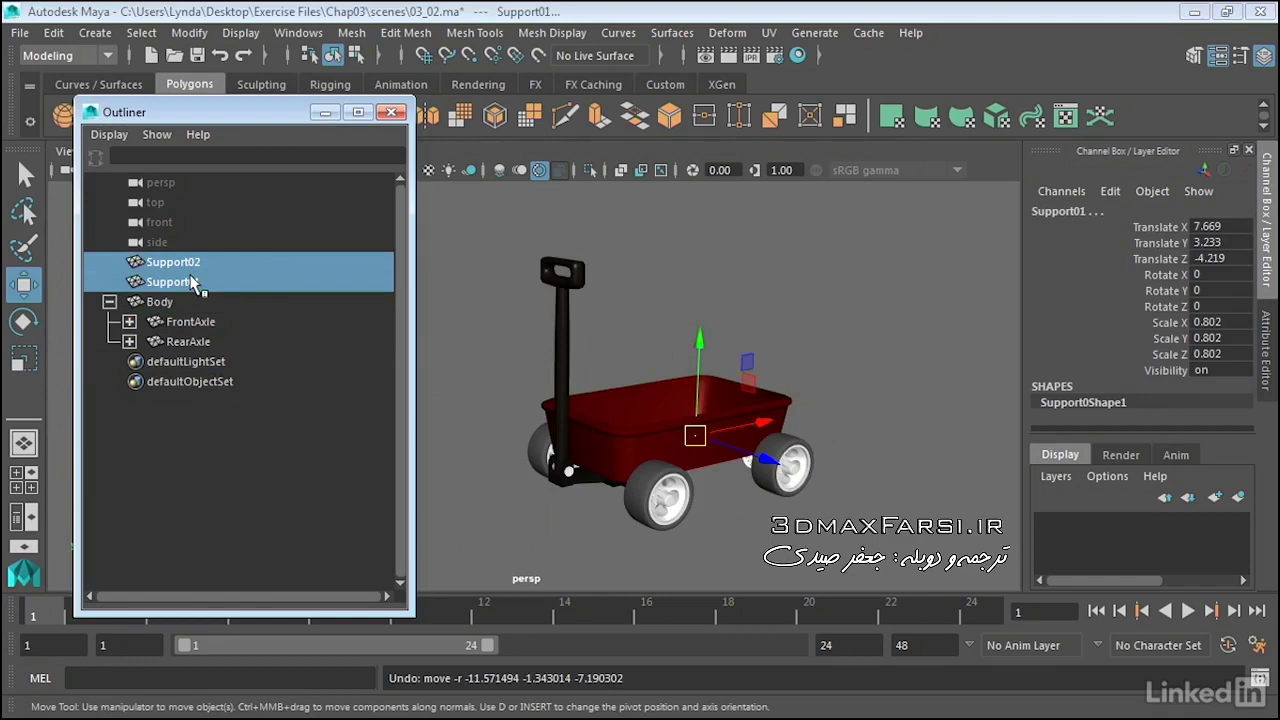
pyautogui.moveTo(195, 285); pyautogui.dragTo(174, 305, button='middle')
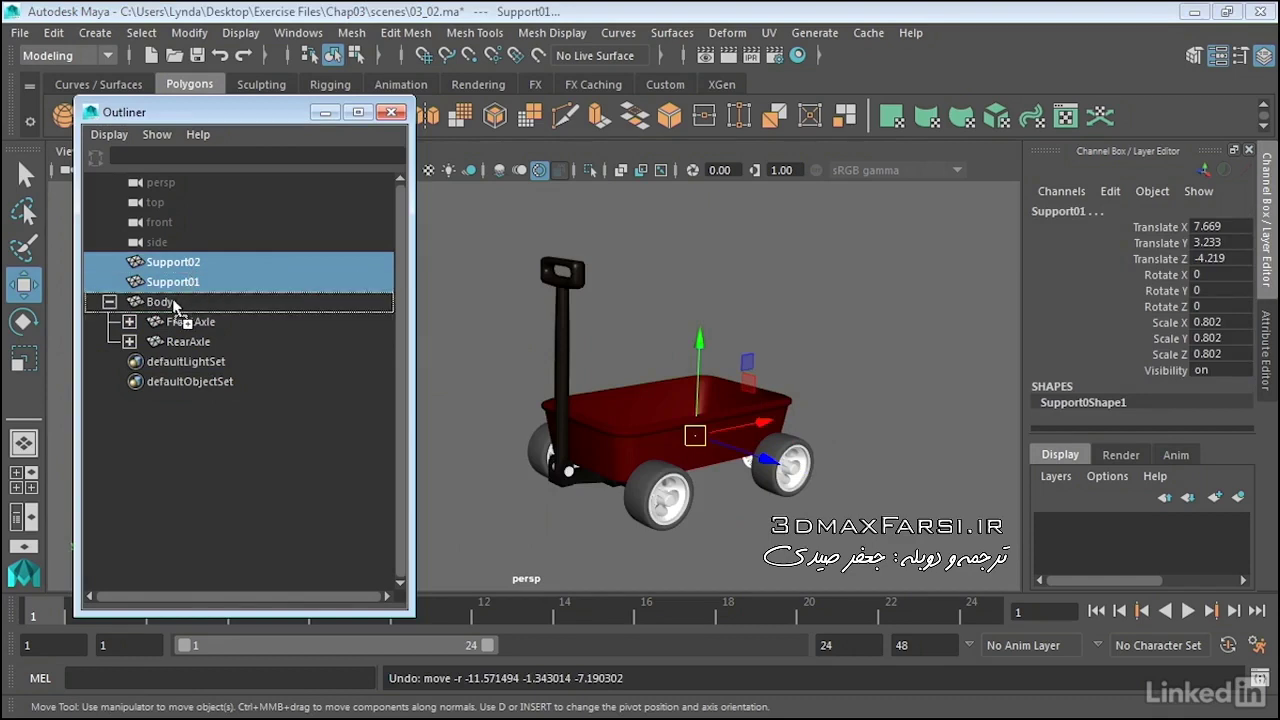
pyautogui.moveTo(174, 305); pyautogui.dragTo(186, 355, button='middle')
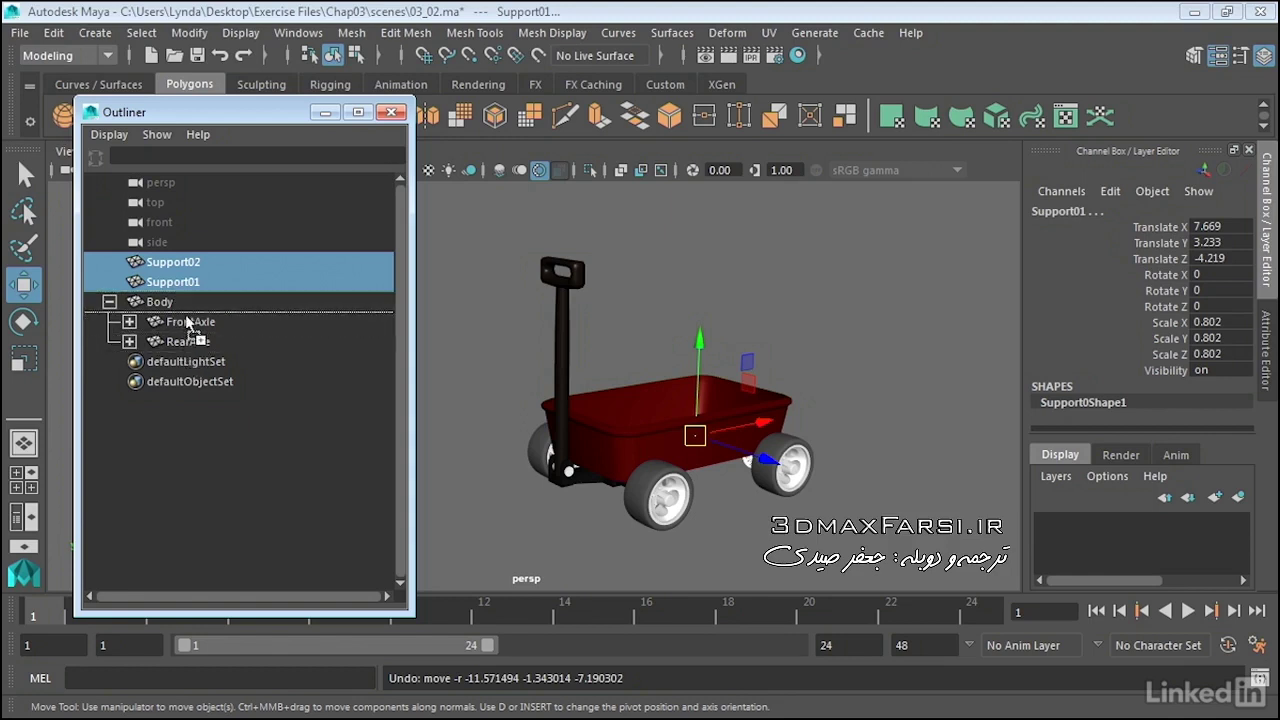
pyautogui.moveTo(184, 353); pyautogui.dragTo(189, 313, button='middle')
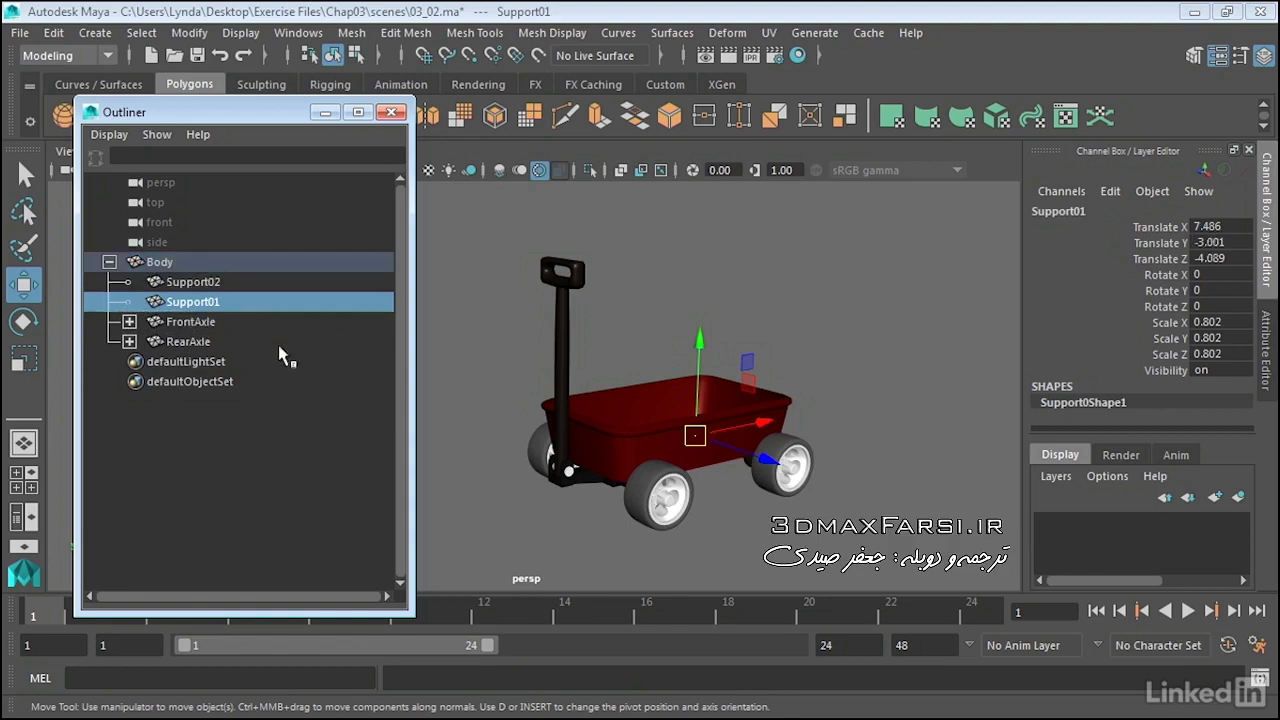
pyautogui.click(285, 425)
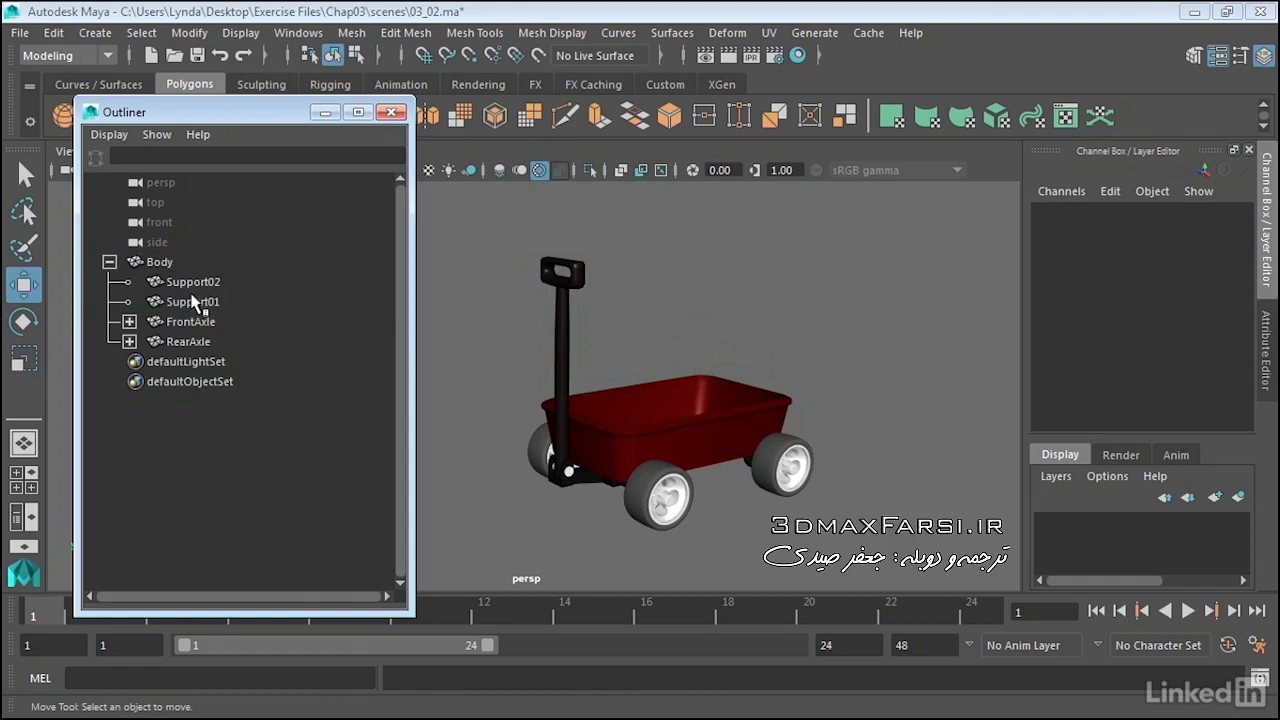
pyautogui.moveTo(192, 306); pyautogui.dragTo(201, 282, button='middle')
pyautogui.moveTo(200, 274); pyautogui.dragTo(200, 274, button='middle')
# Move FrontAxle to Body's first child slot and RearAxle directly below it.
pyautogui.click(200, 284)
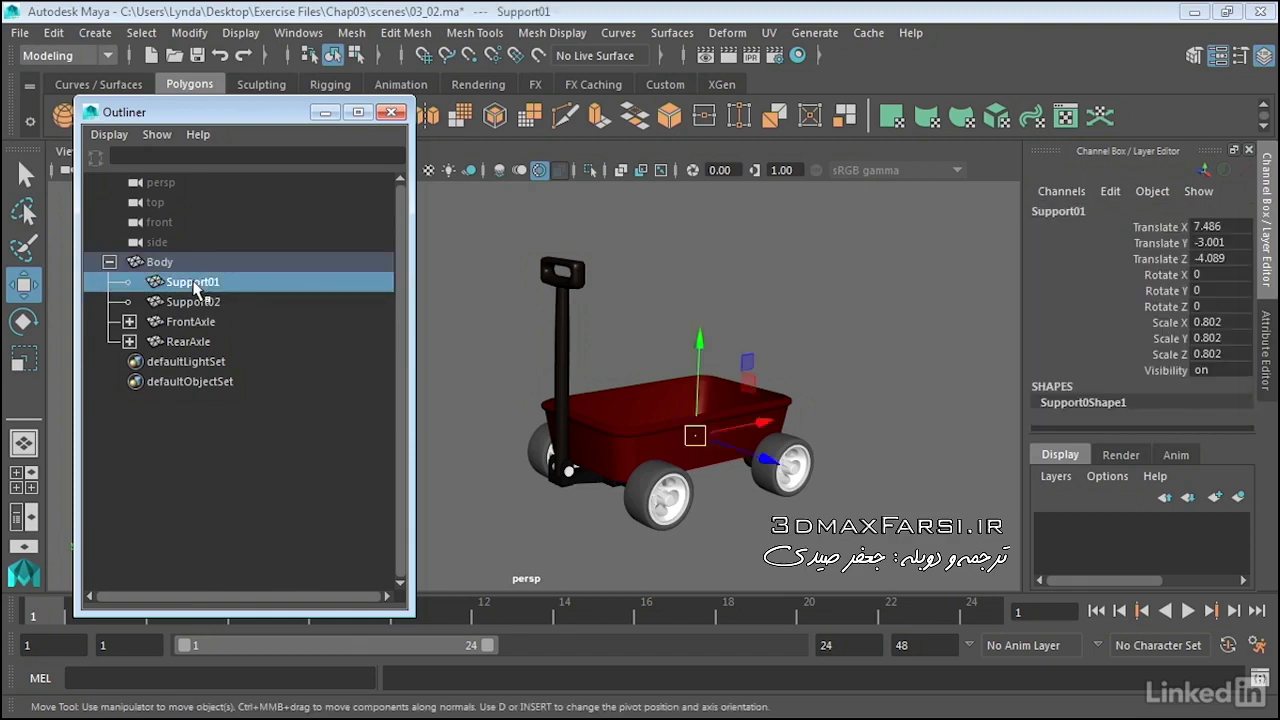
pyautogui.click(211, 325)
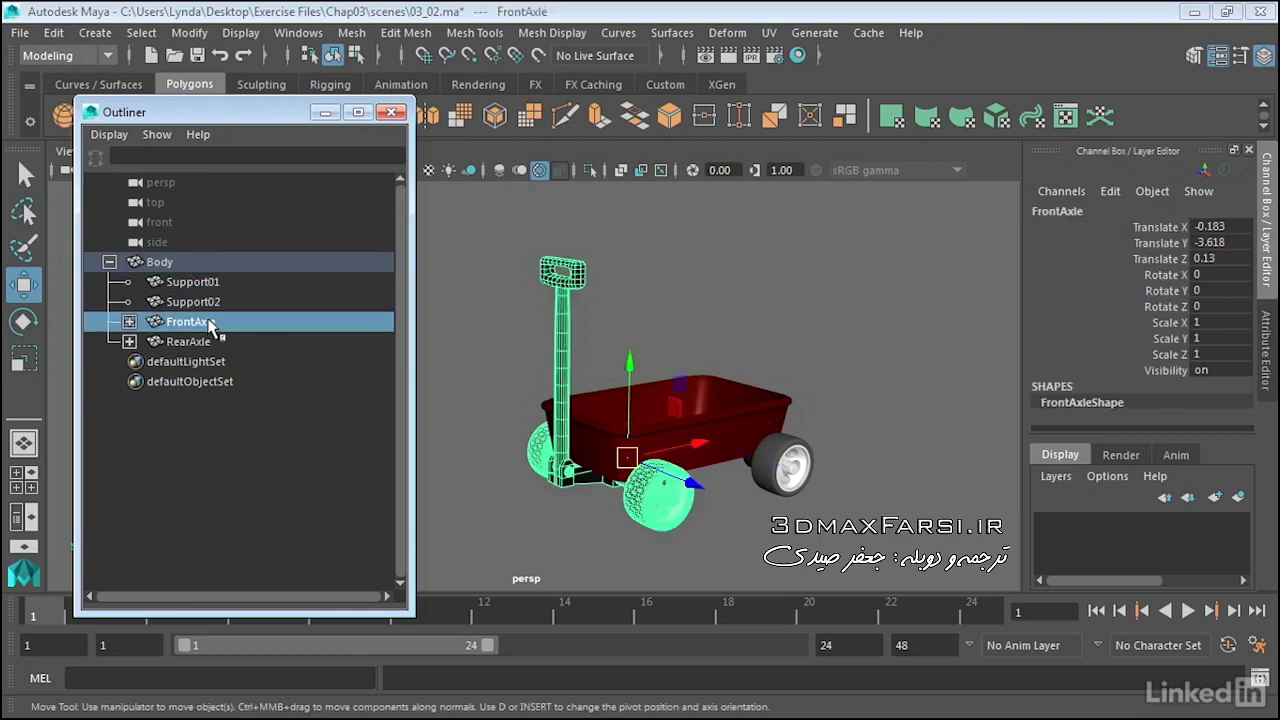
pyautogui.moveTo(196, 328); pyautogui.dragTo(208, 280)
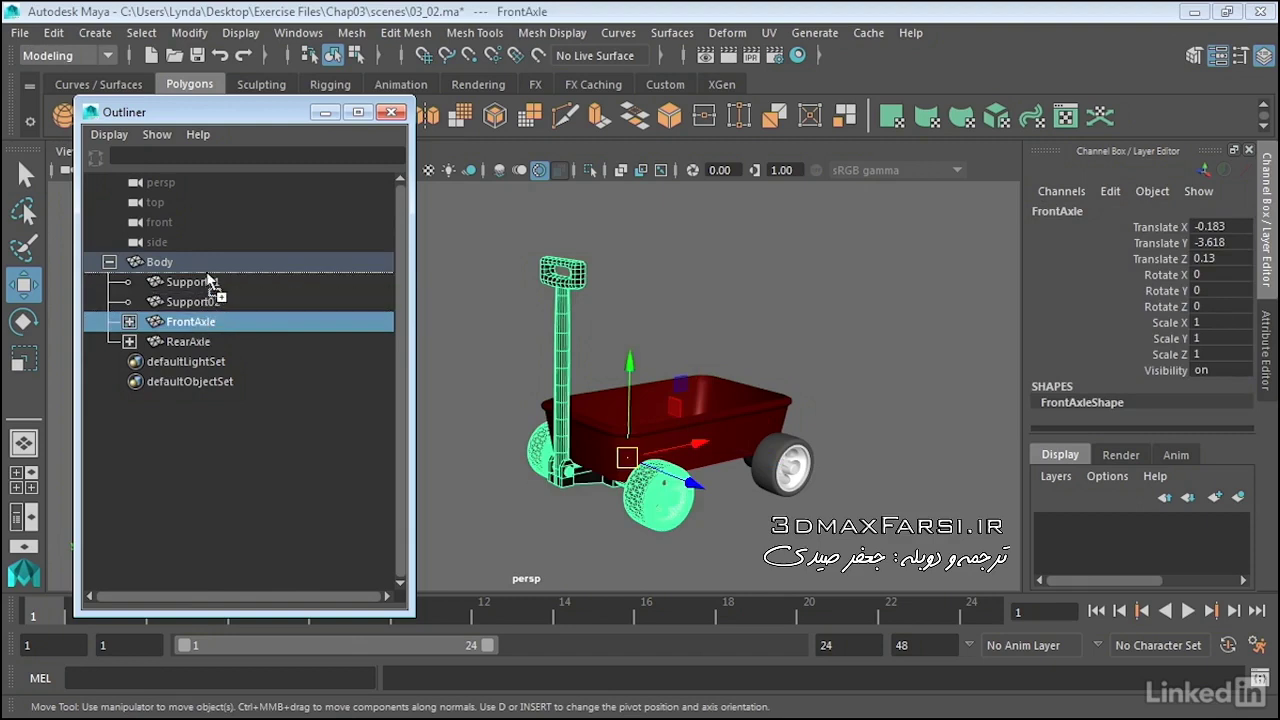
pyautogui.moveTo(208, 280); pyautogui.dragTo(209, 279)
pyautogui.moveTo(209, 279); pyautogui.dragTo(209, 279)
pyautogui.click(178, 341)
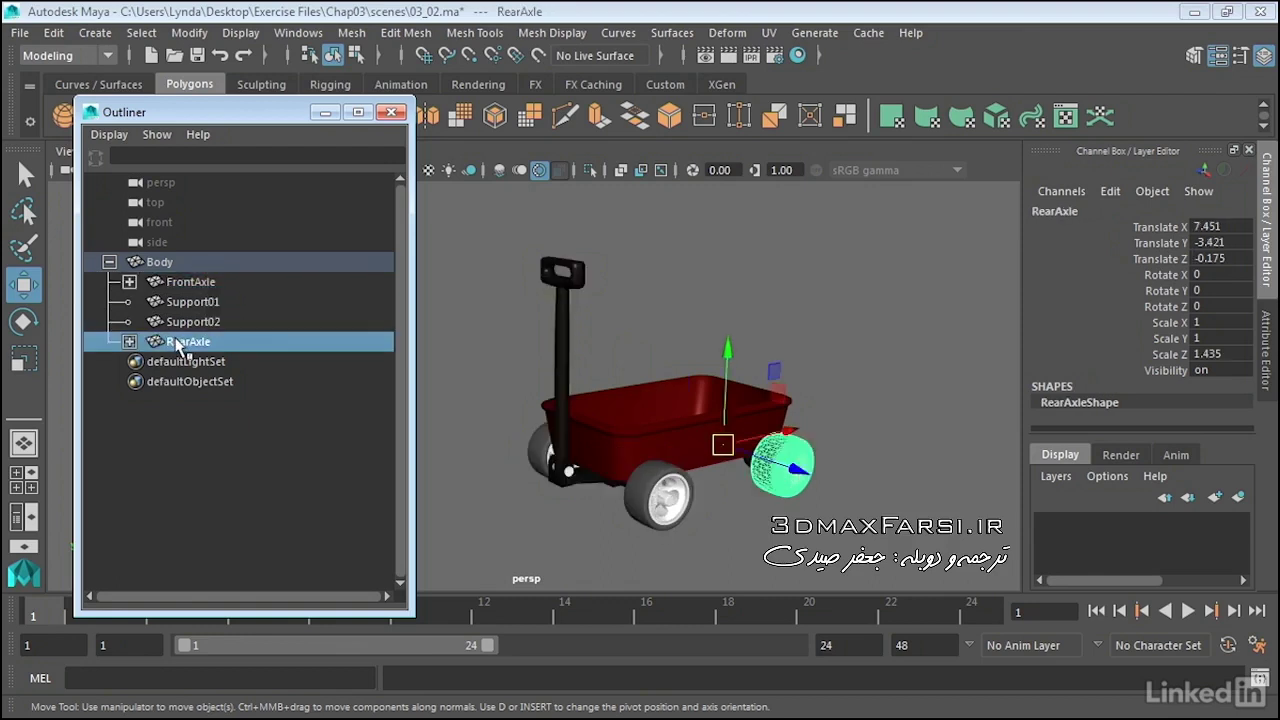
pyautogui.moveTo(178, 343); pyautogui.dragTo(195, 300)
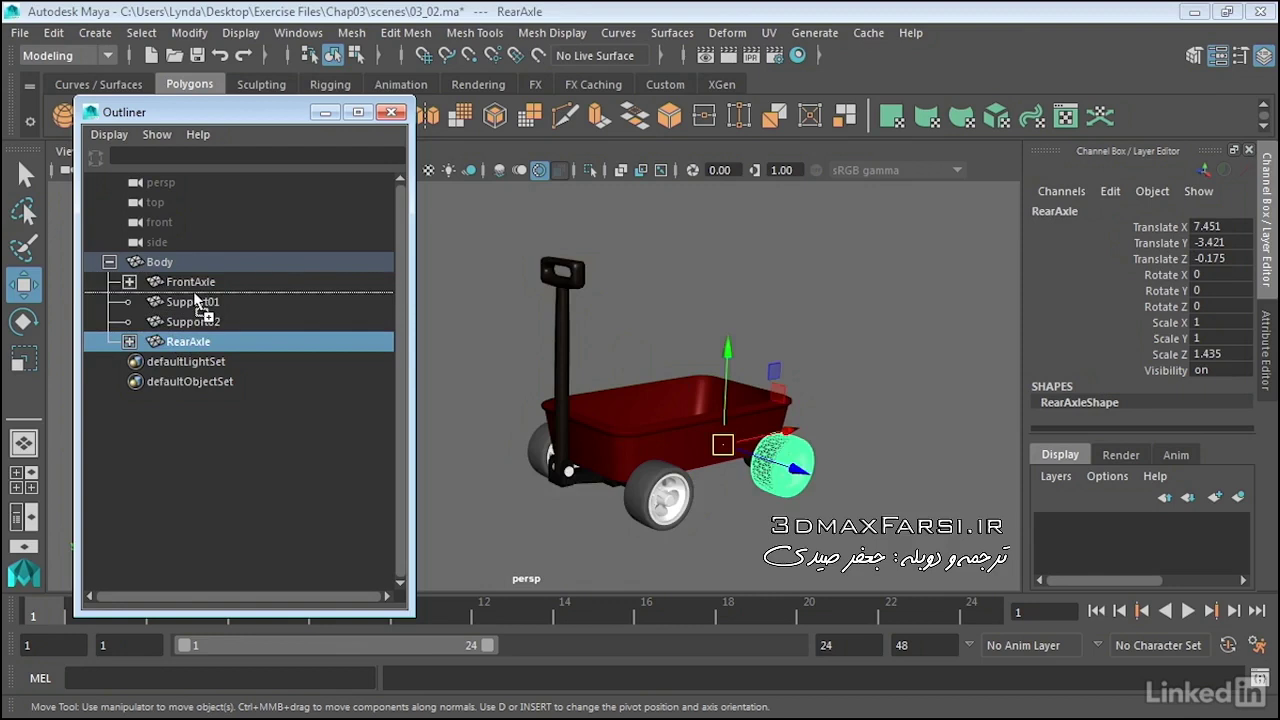
pyautogui.moveTo(193, 291); pyautogui.dragTo(193, 291)
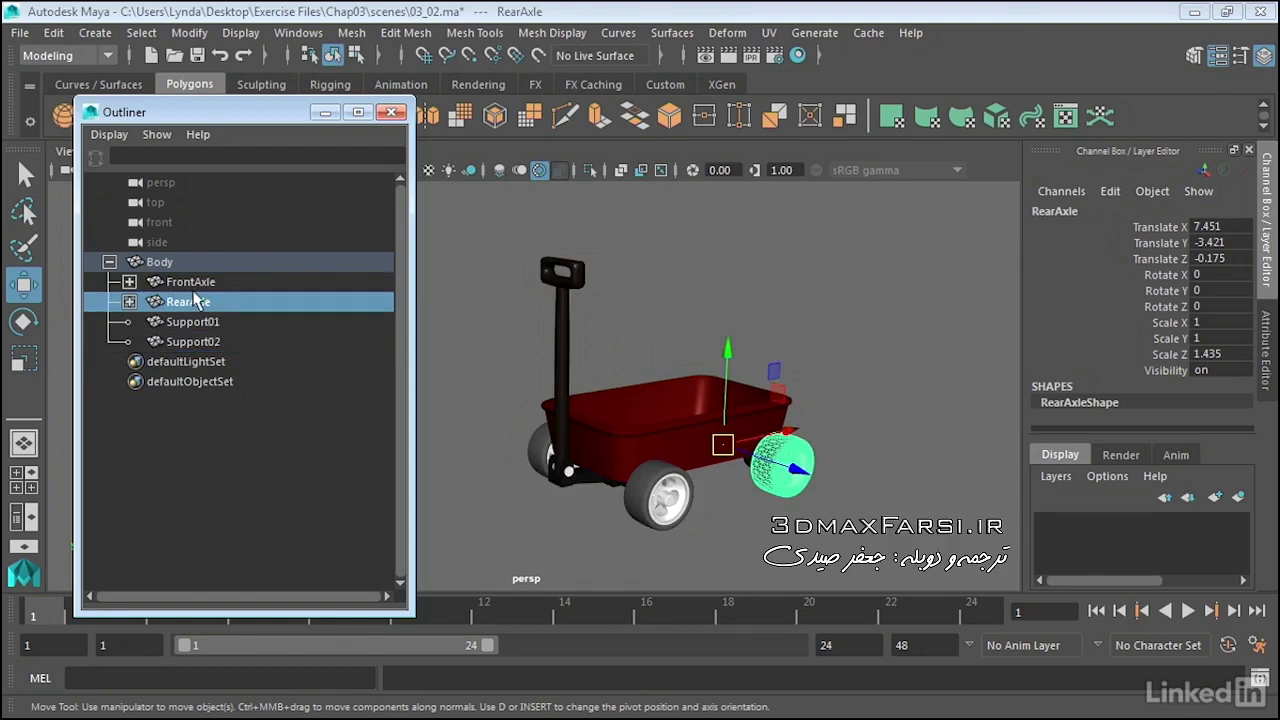
pyautogui.click(296, 416)
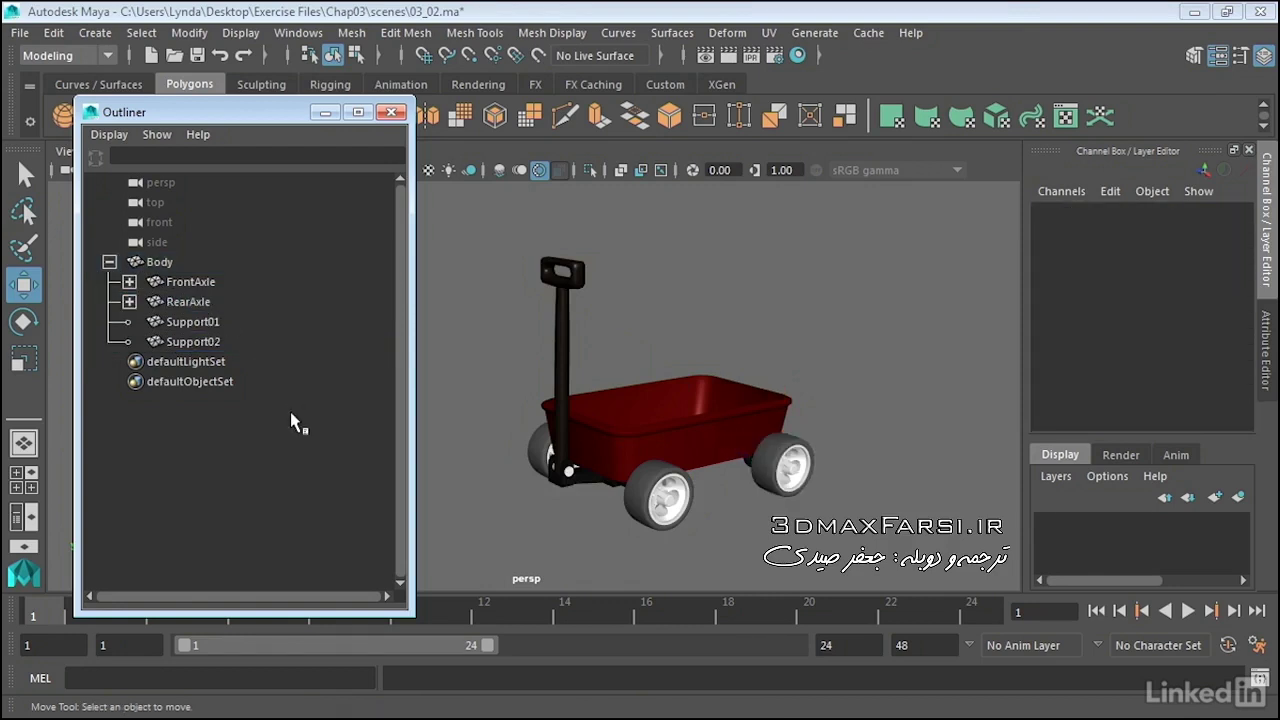
pyautogui.click(166, 263)
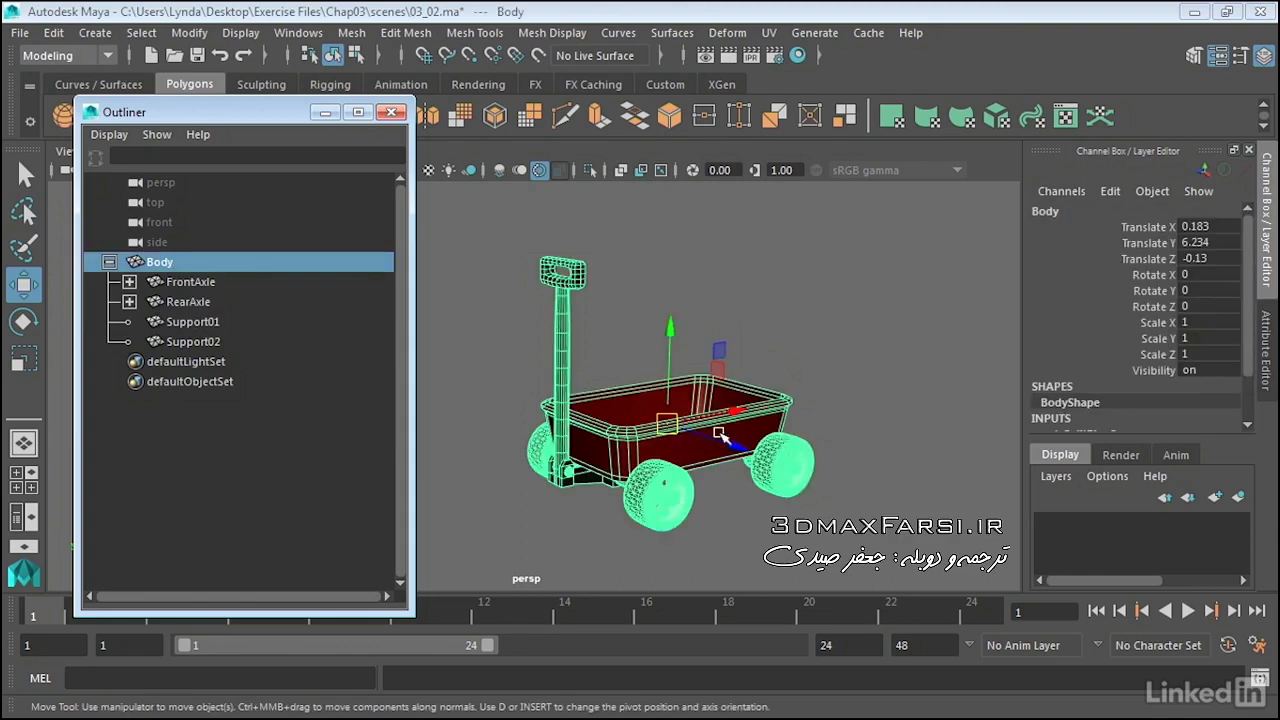
# Slide Body along X to confirm the whole wagon follows, then undo the move.
pyautogui.moveTo(741, 422); pyautogui.dragTo(797, 434)
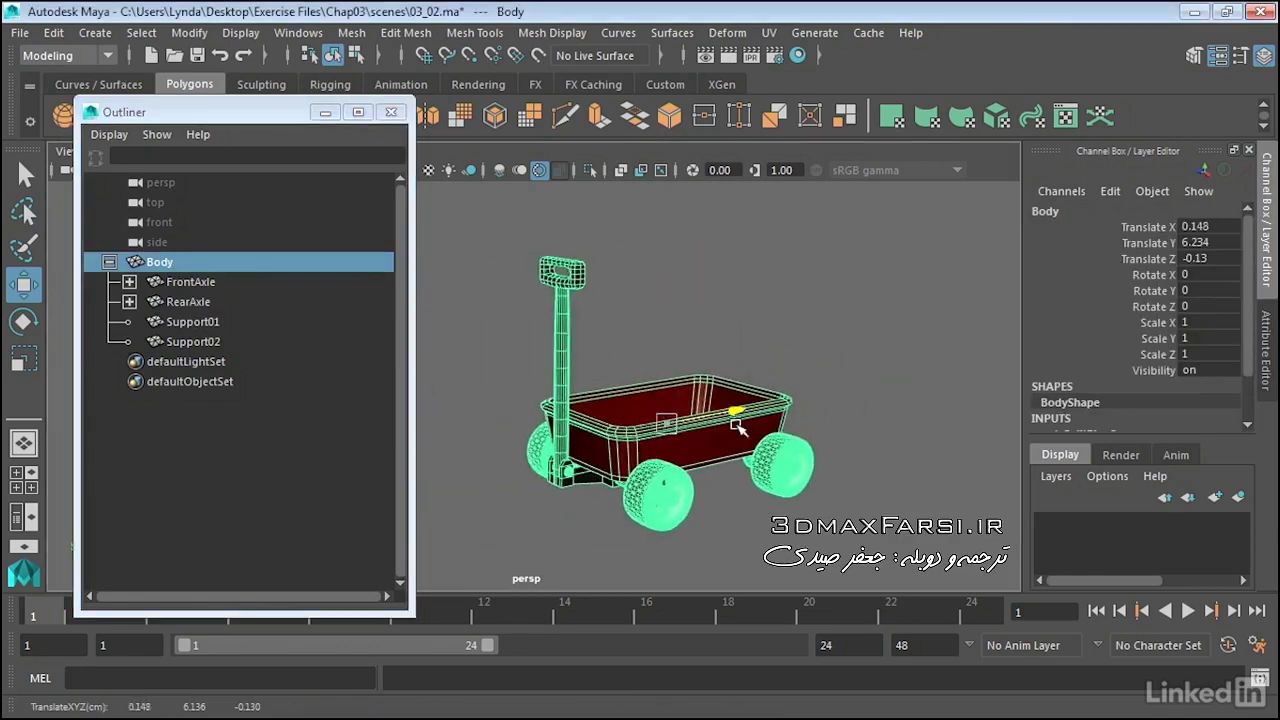
pyautogui.hotkey('ctrl', 'z')
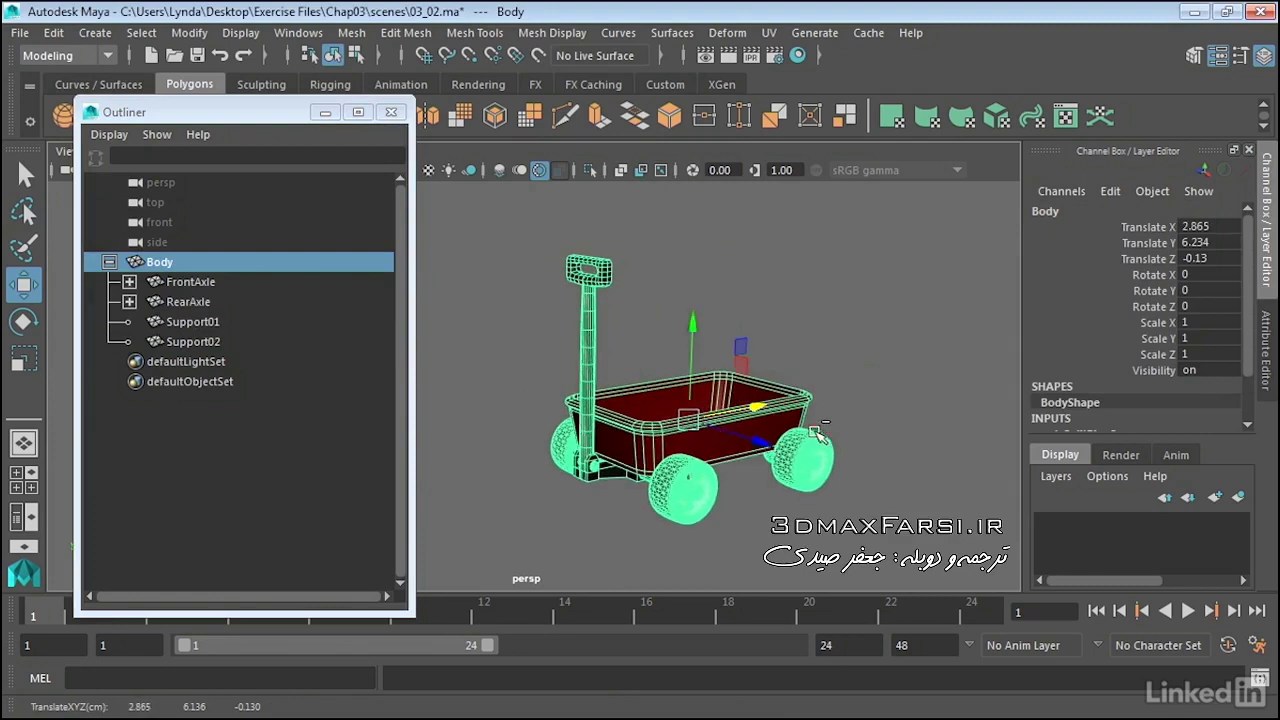
pyautogui.hotkey('ctrl', 'z')
# Select FrontAxle and RearAxle, then close the Outliner.
pyautogui.click(182, 285)
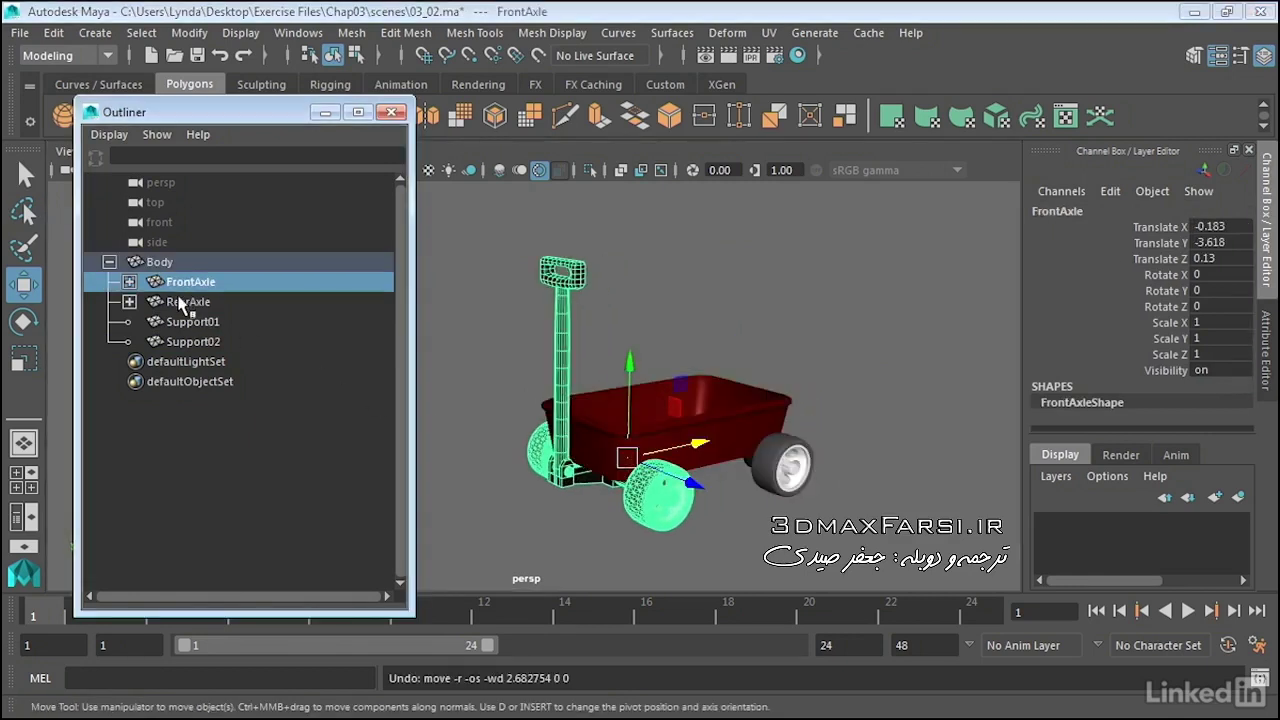
pyautogui.click(182, 302)
pyautogui.click(391, 111)
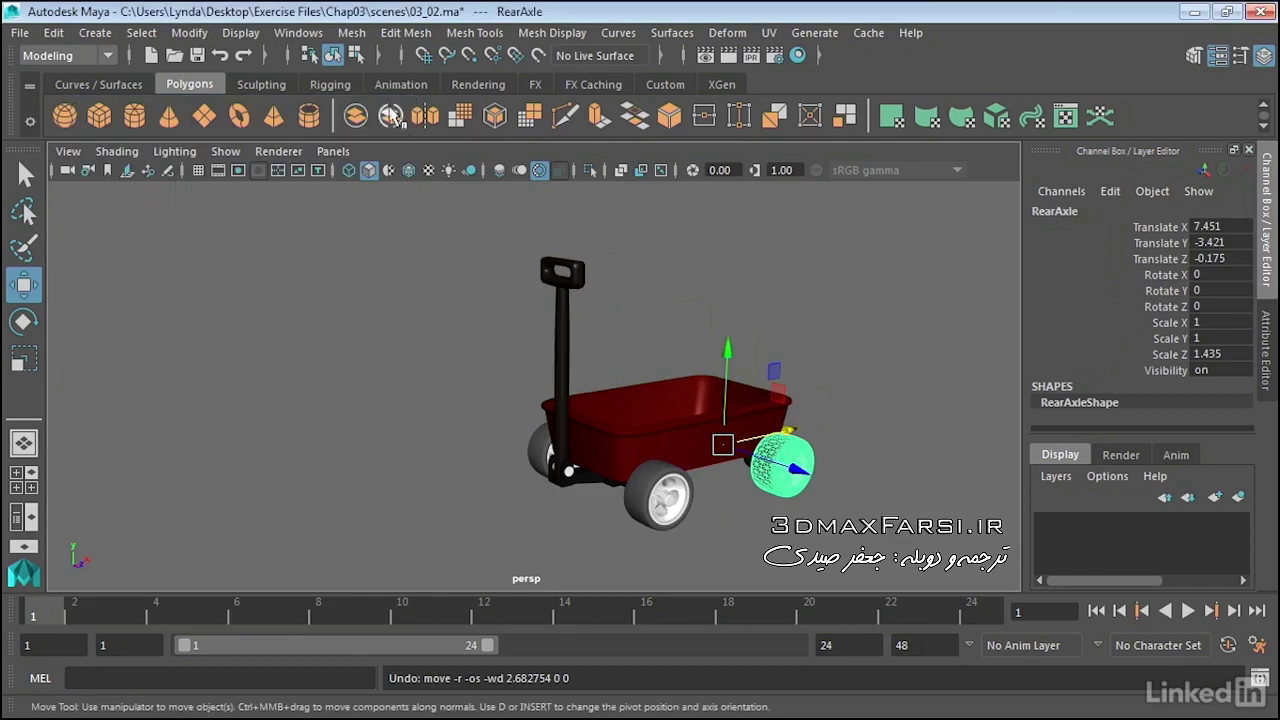
pyautogui.click(440, 280)
pyautogui.moveTo(766, 331)
pyautogui.keyDown('alt'); pyautogui.mouseDown()
pyautogui.moveTo(666, 329)
pyautogui.moveTo(786, 351)
pyautogui.moveTo(771, 354)
pyautogui.mouseUp(); pyautogui.keyUp('alt')
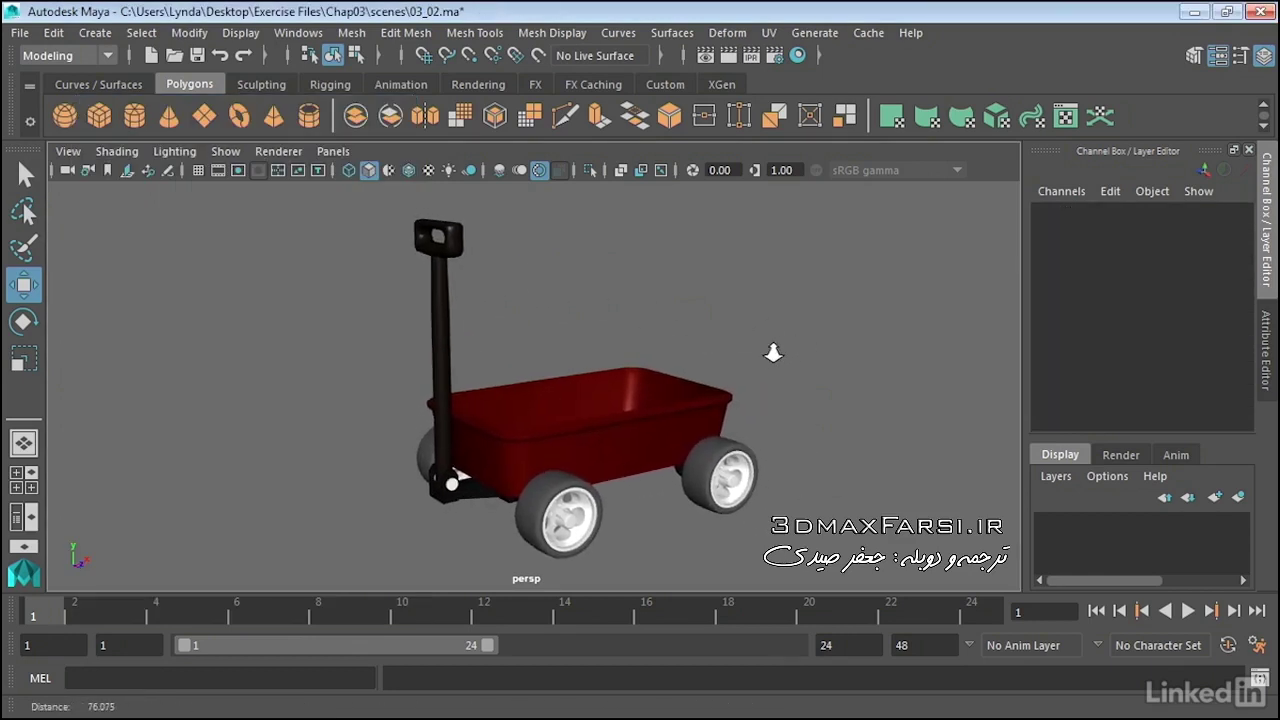